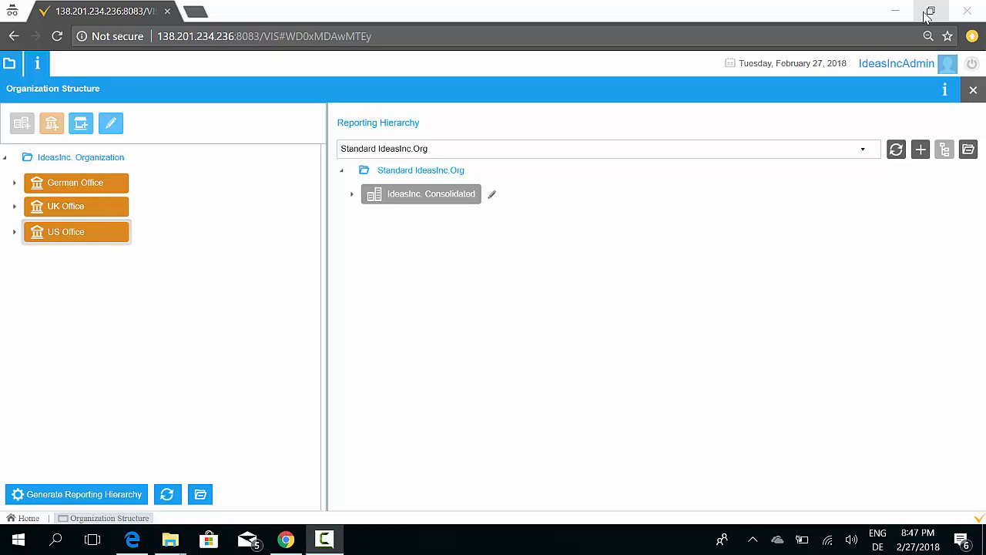
# Expand the German, UK and US offices in the organization structure tree to show their stores
pyautogui.click(14, 184)
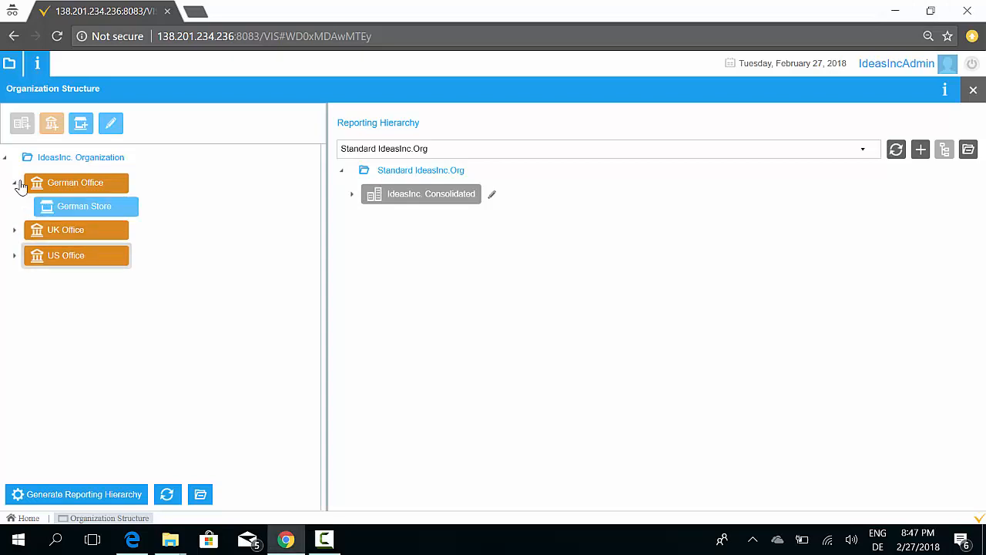
pyautogui.click(13, 230)
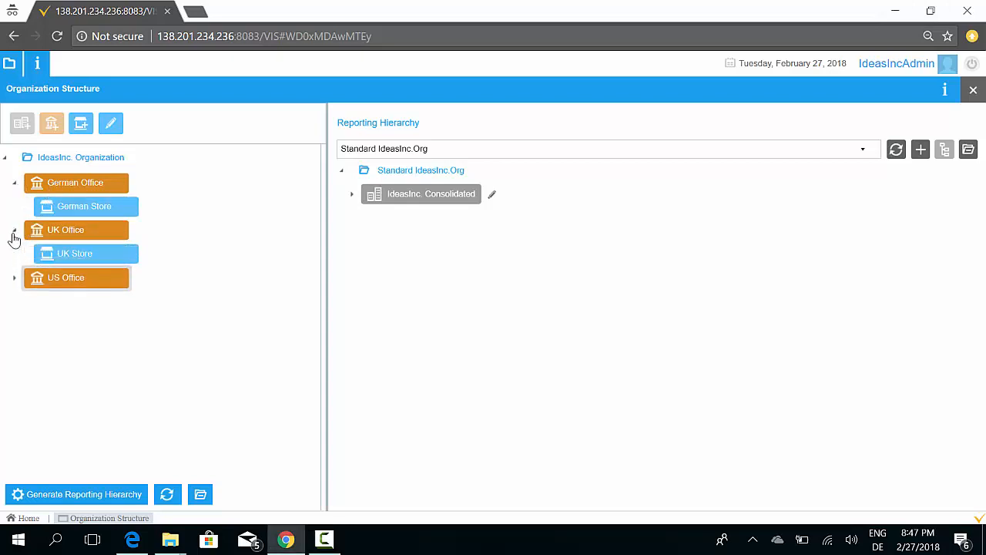
pyautogui.click(13, 279)
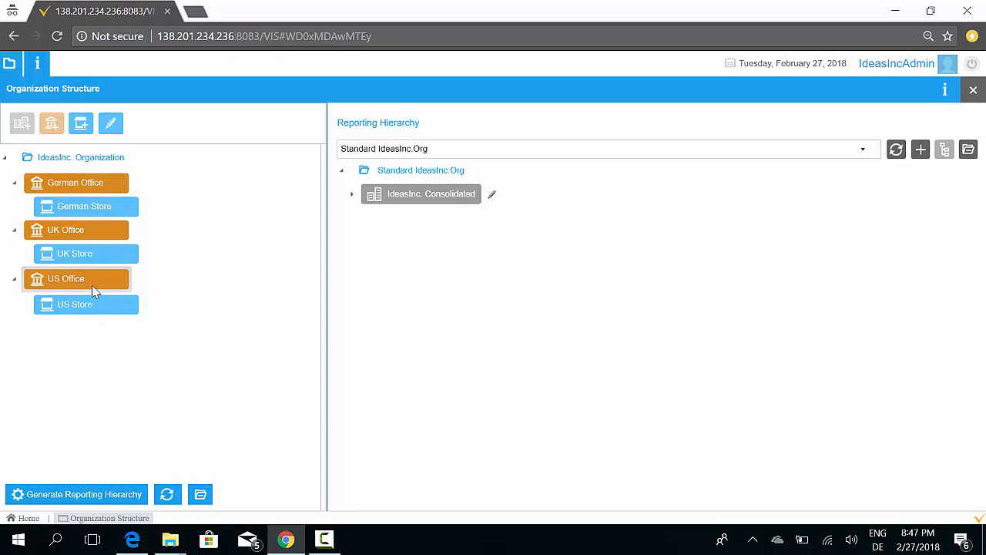
pyautogui.click(93, 188)
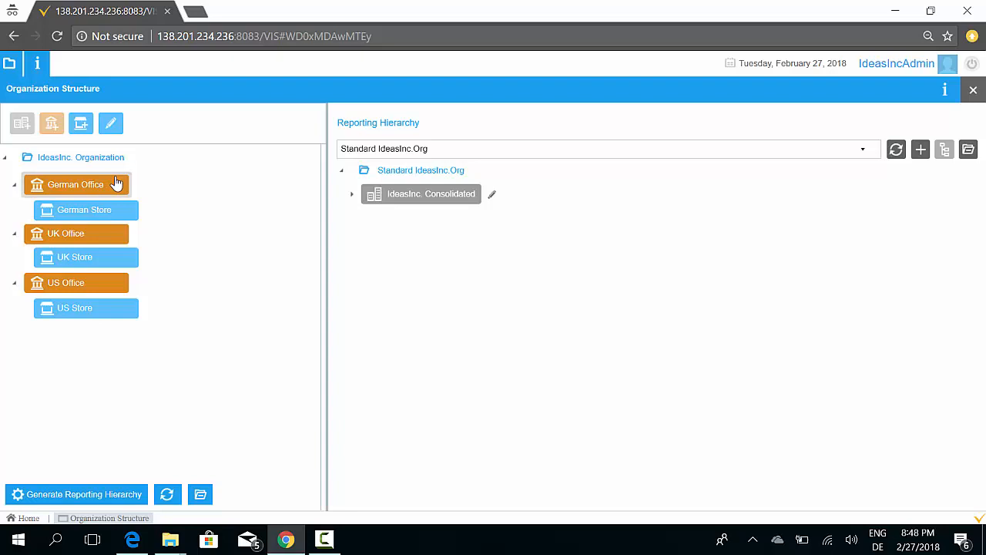
# Expand the IdeasInc. Consolidated reporting hierarchy down to the German Office and HQ org units
pyautogui.click(352, 196)
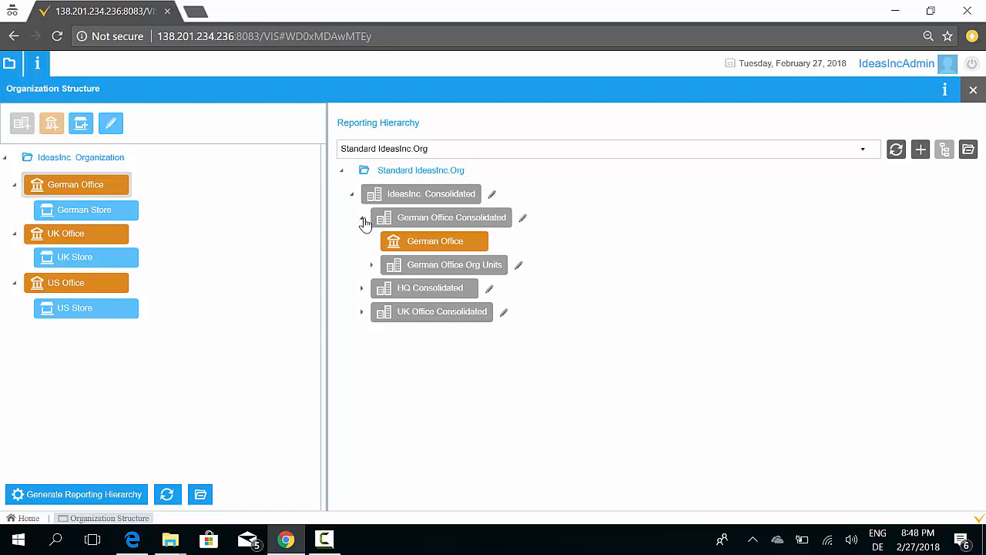
pyautogui.click(364, 222)
pyautogui.click(363, 222)
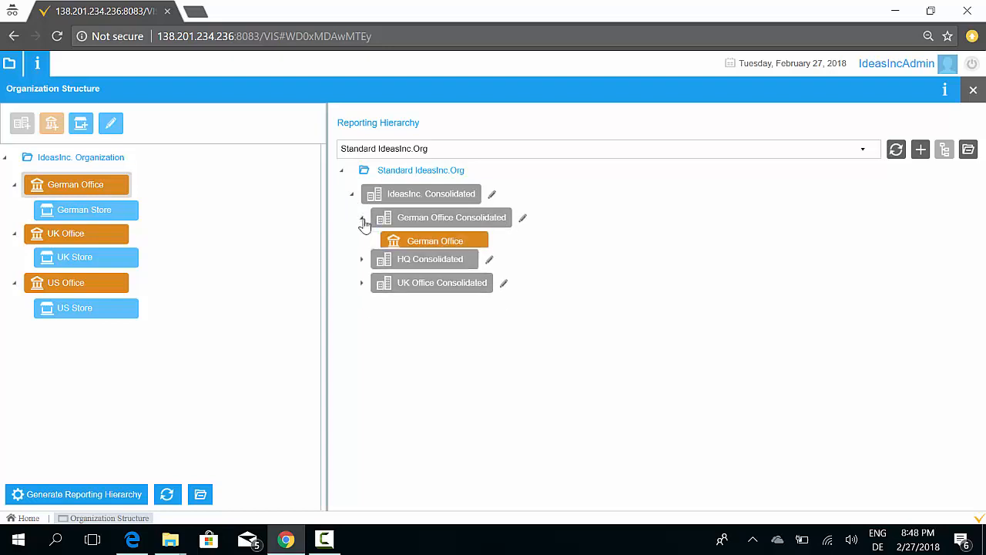
pyautogui.click(401, 198)
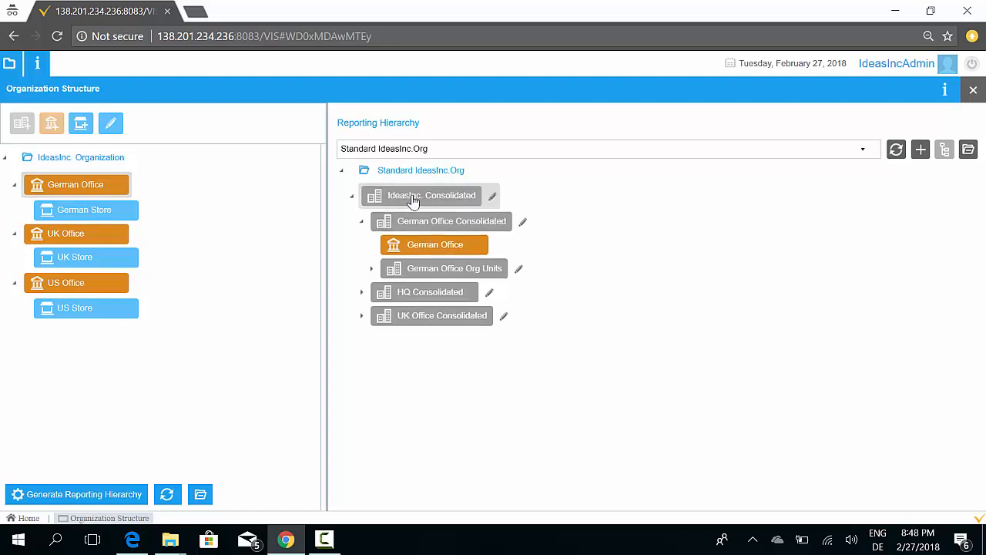
pyautogui.click(372, 269)
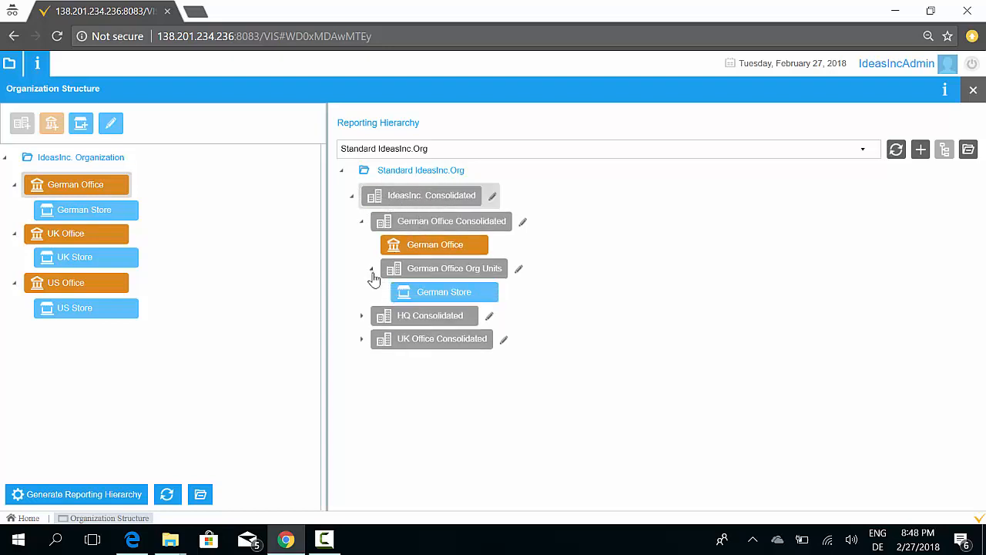
pyautogui.click(362, 316)
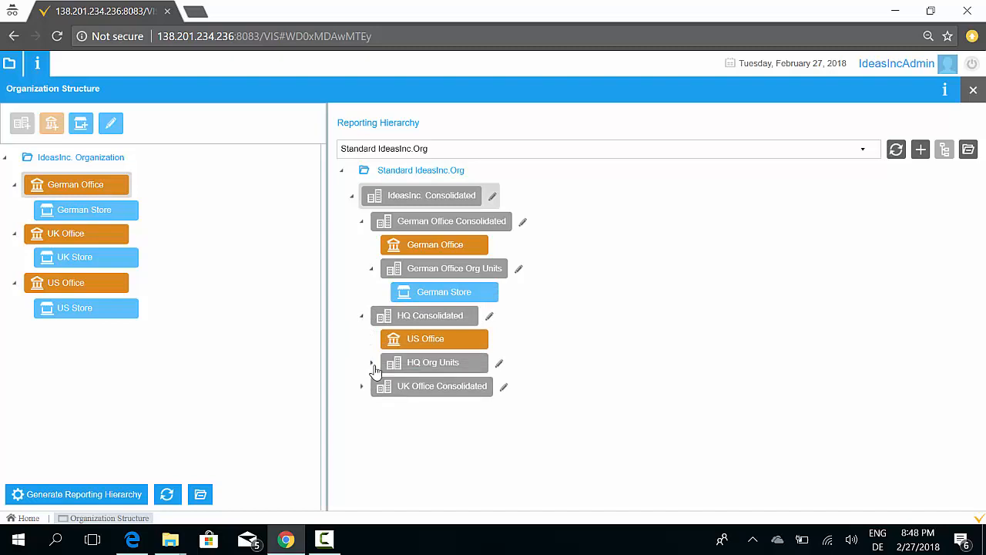
pyautogui.click(372, 363)
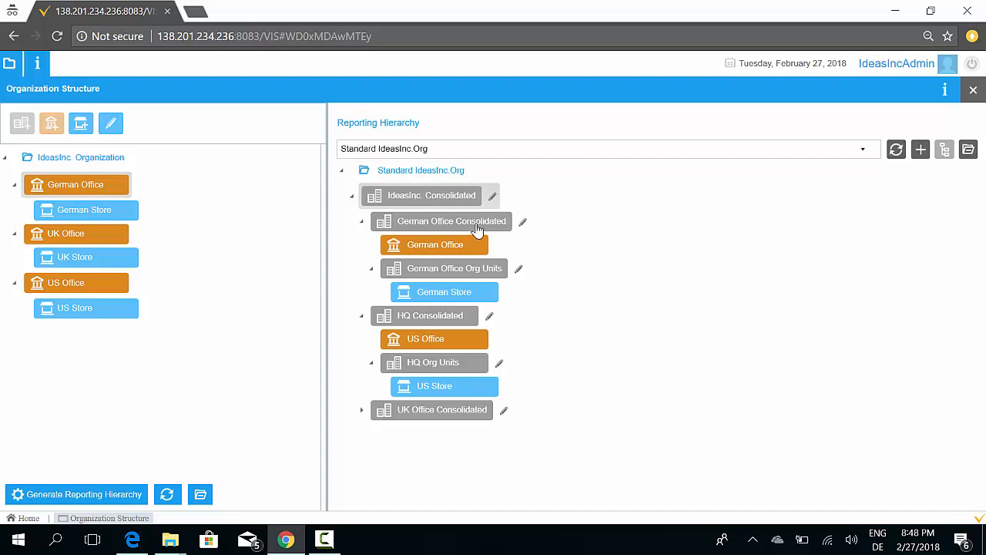
# Inspect the Standard IdeasInc.Org hierarchy selection and the German, UK and US store units in the organization tree
pyautogui.click(477, 151)
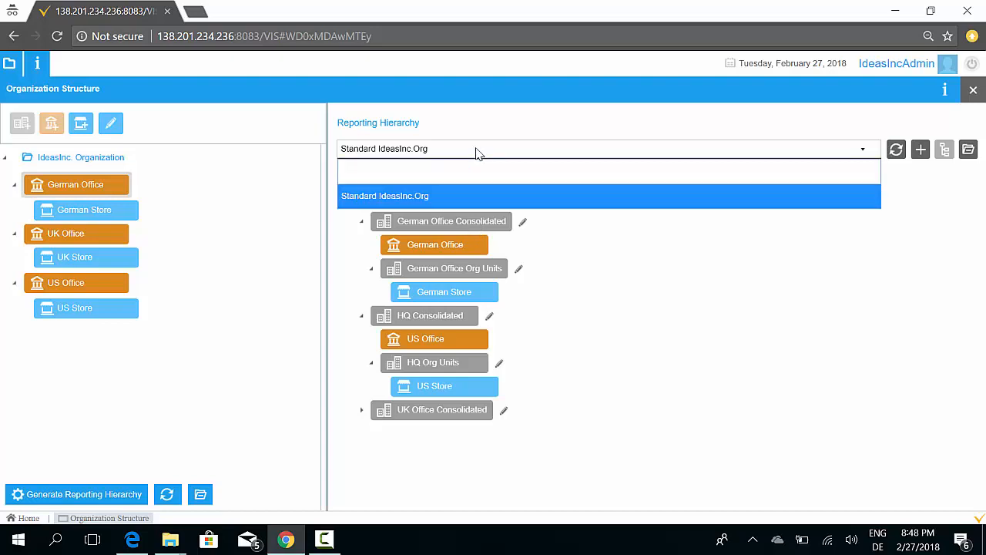
pyautogui.click(430, 202)
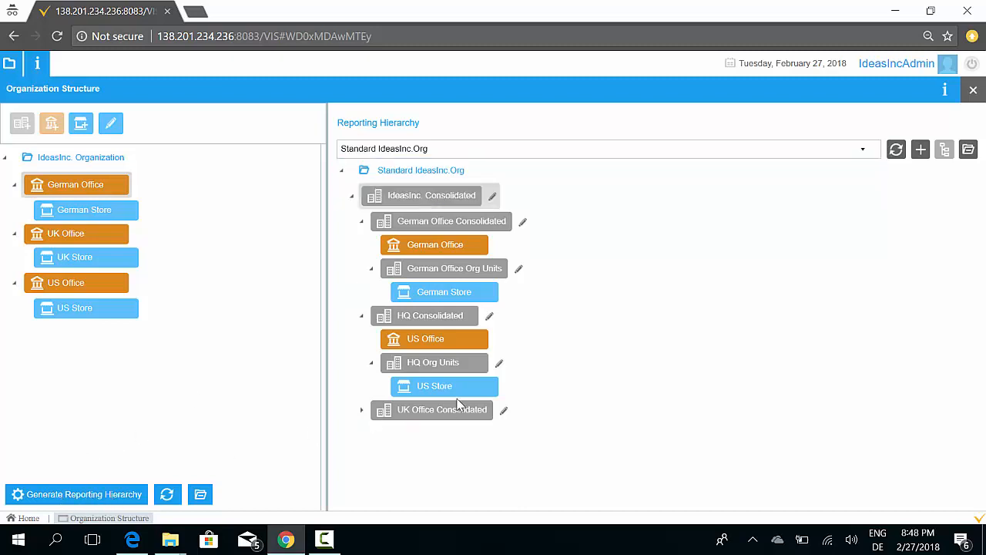
pyautogui.click(362, 411)
pyautogui.click(94, 312)
pyautogui.click(101, 264)
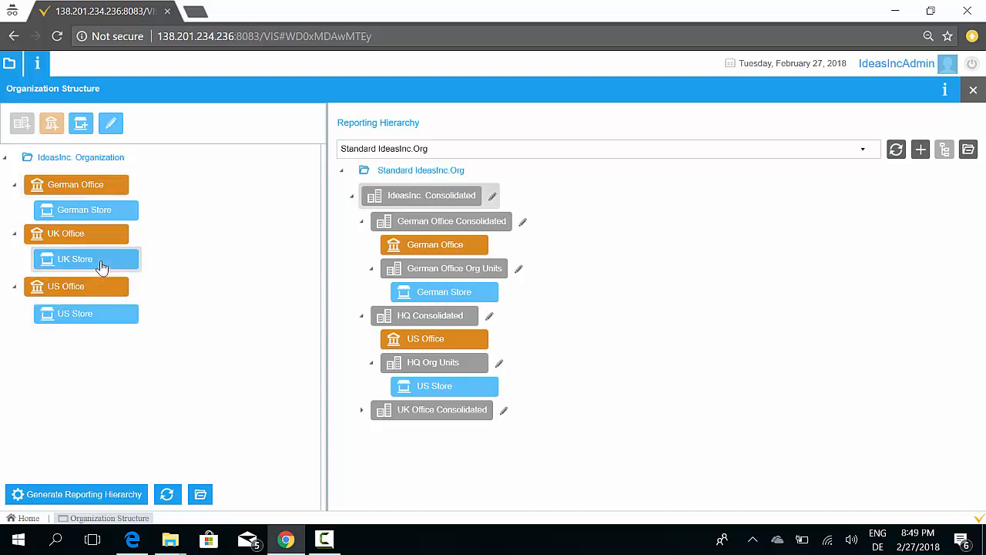
pyautogui.click(97, 215)
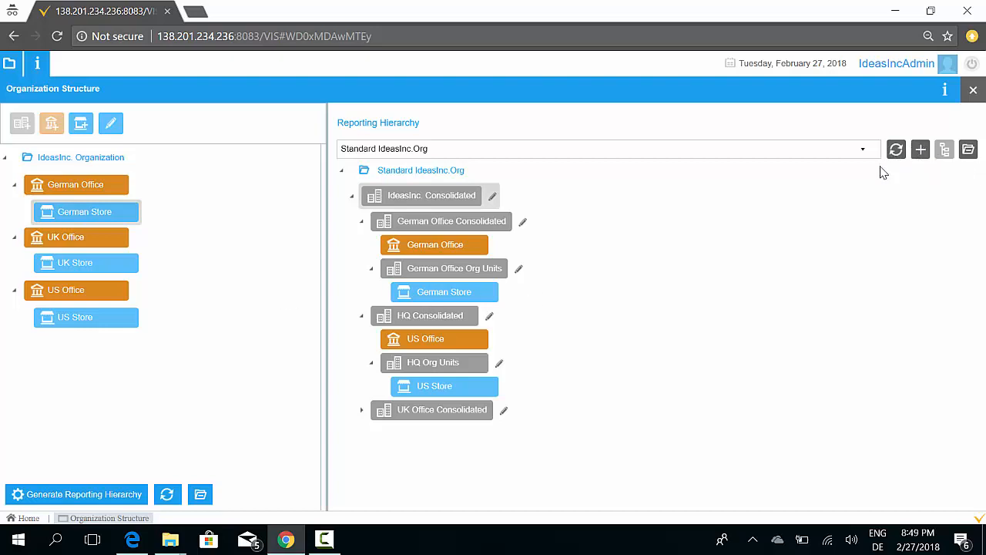
# Close the organization structure and open the Financial Group Form through a menu search for COA
pyautogui.click(973, 91)
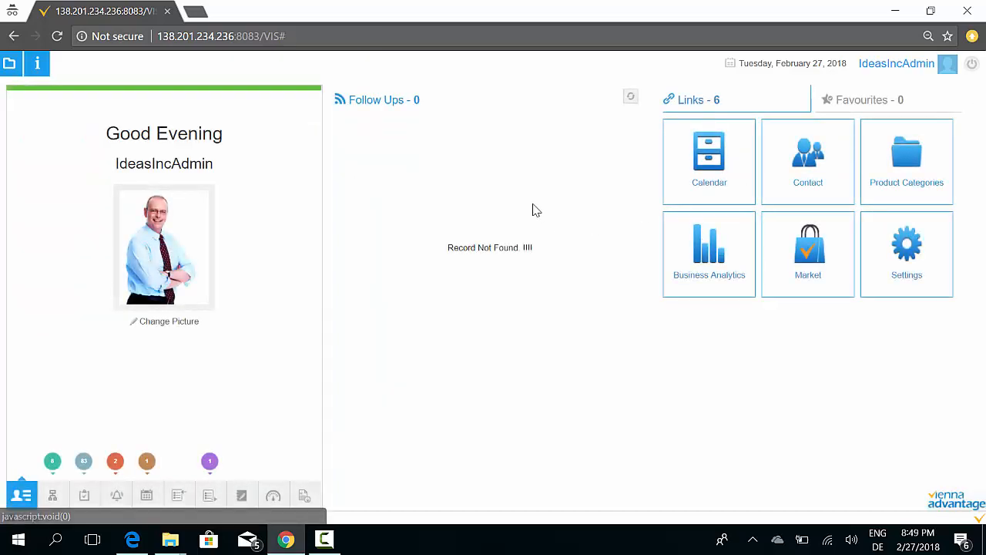
pyautogui.click(9, 64)
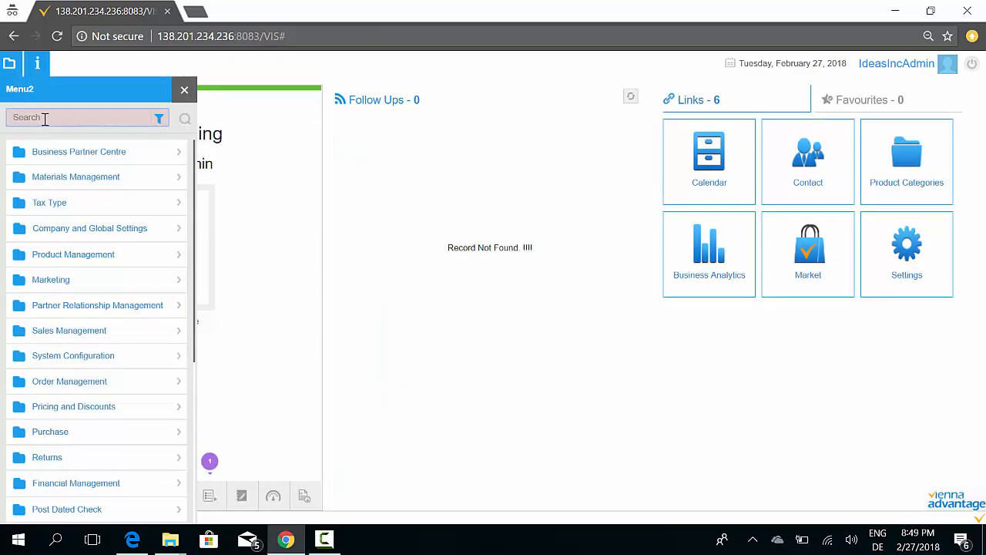
pyautogui.click(43, 118)
pyautogui.write('COA')
pyautogui.press('Down')
pyautogui.press('Down')
pyautogui.press('Return')
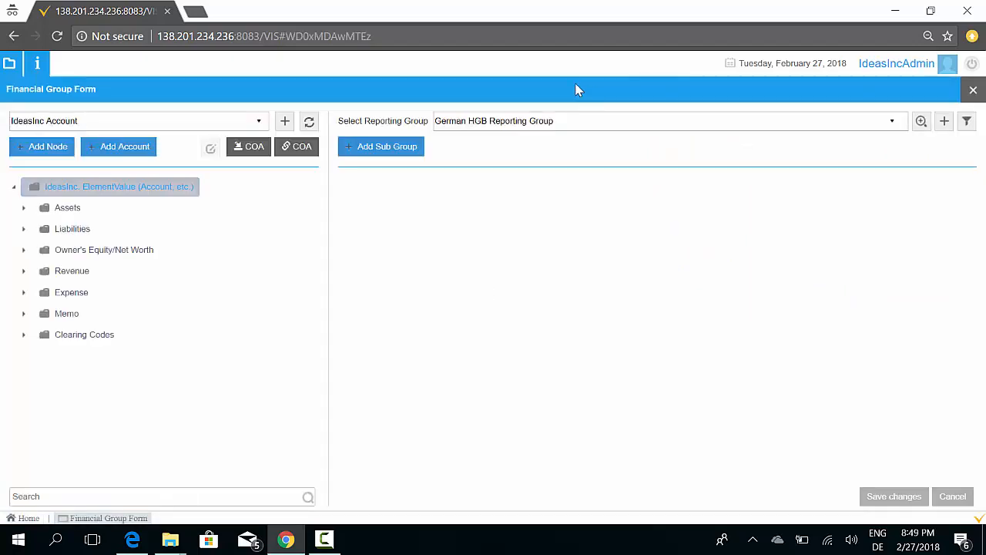
# Switch the account tree between the German, UK and IdeasInc charts of accounts, ending on IdeasInc Account
pyautogui.click(260, 124)
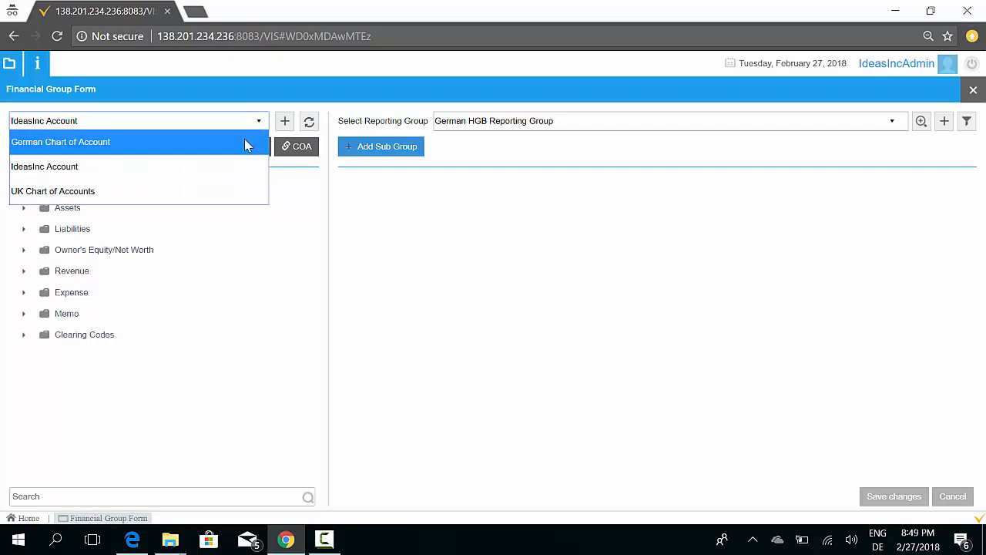
pyautogui.click(244, 141)
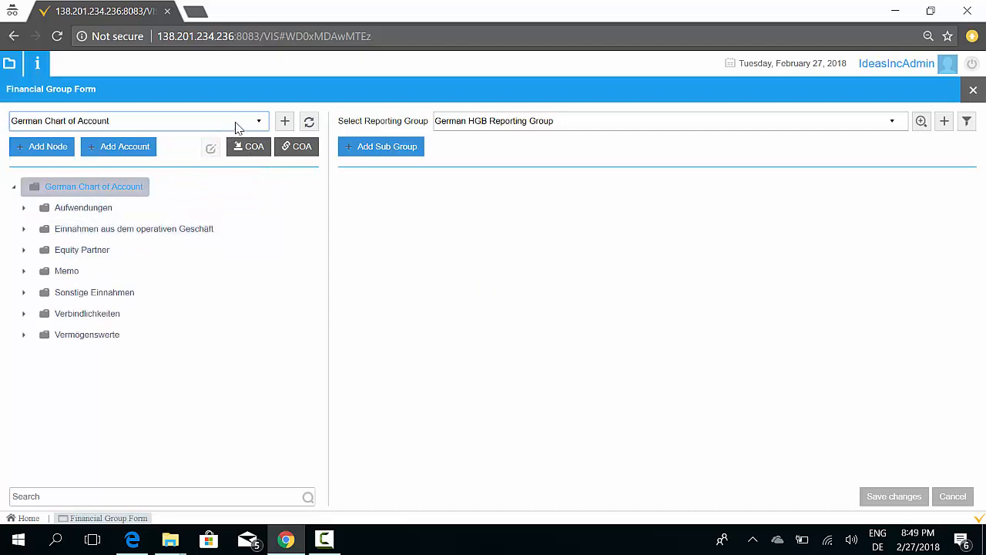
pyautogui.click(237, 123)
pyautogui.click(182, 166)
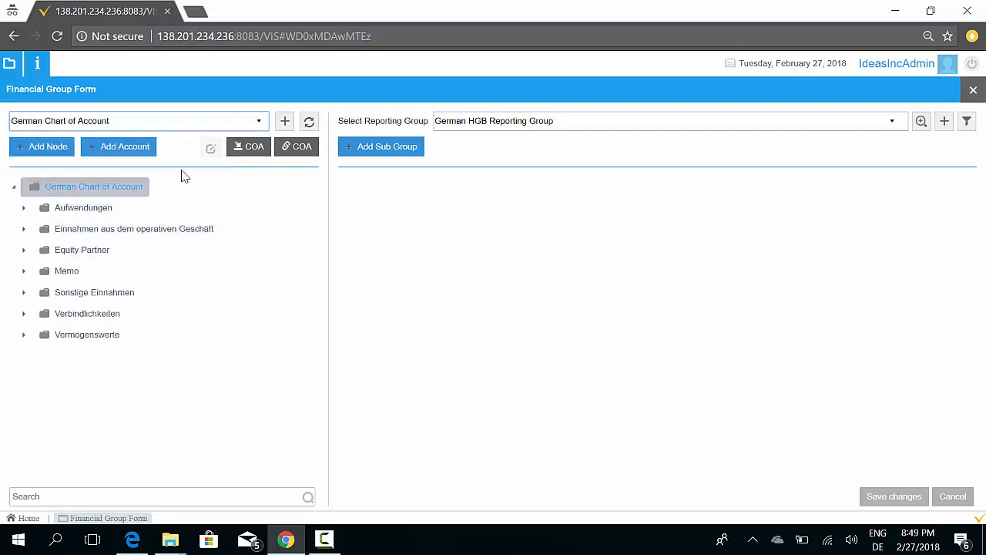
pyautogui.click(105, 121)
pyautogui.click(105, 190)
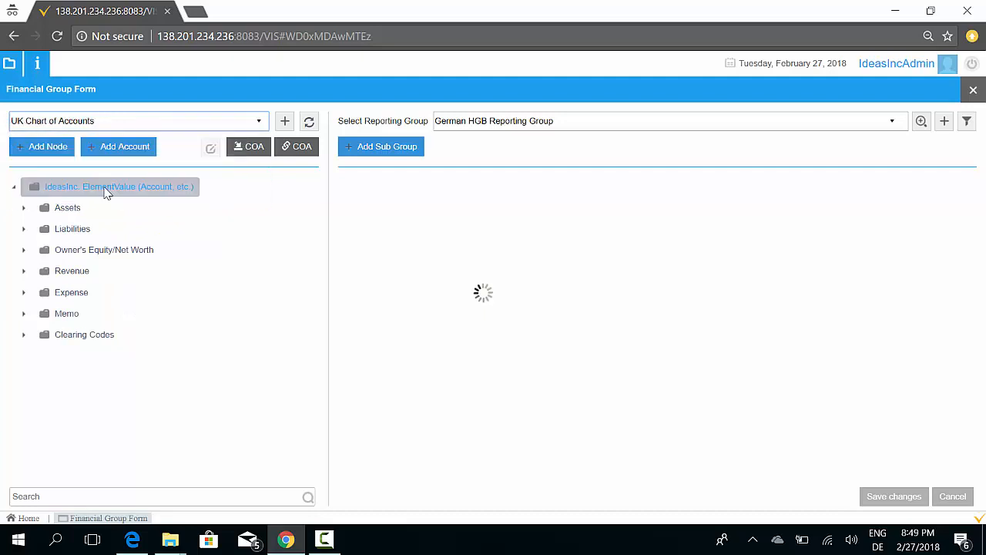
pyautogui.click(143, 124)
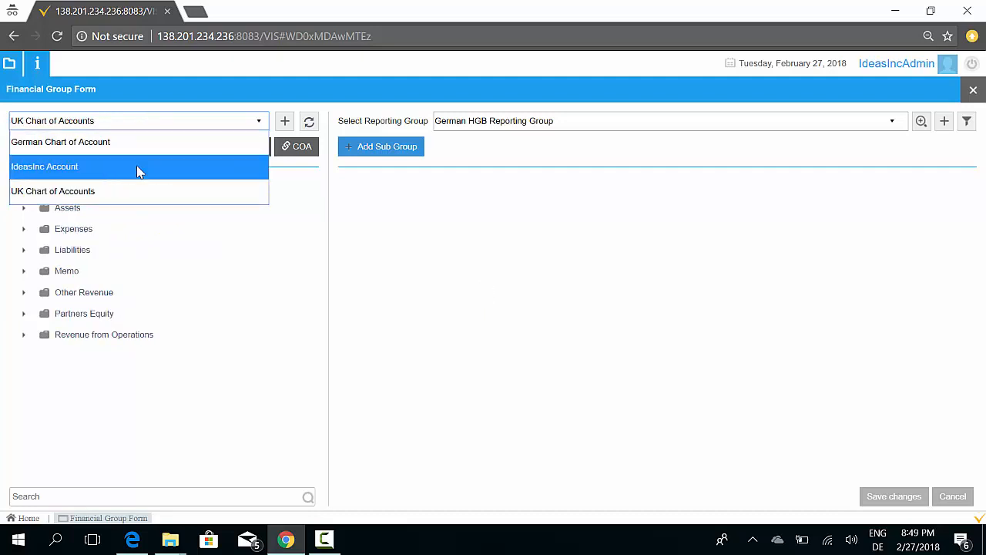
pyautogui.click(139, 171)
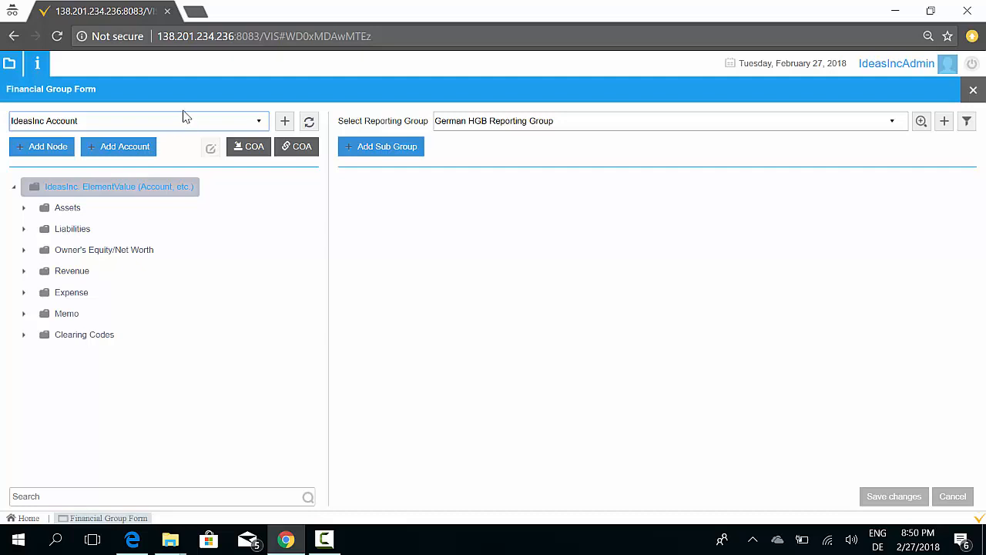
# Select the US GAAP Reporting Group to display its sub groups
pyautogui.click(452, 122)
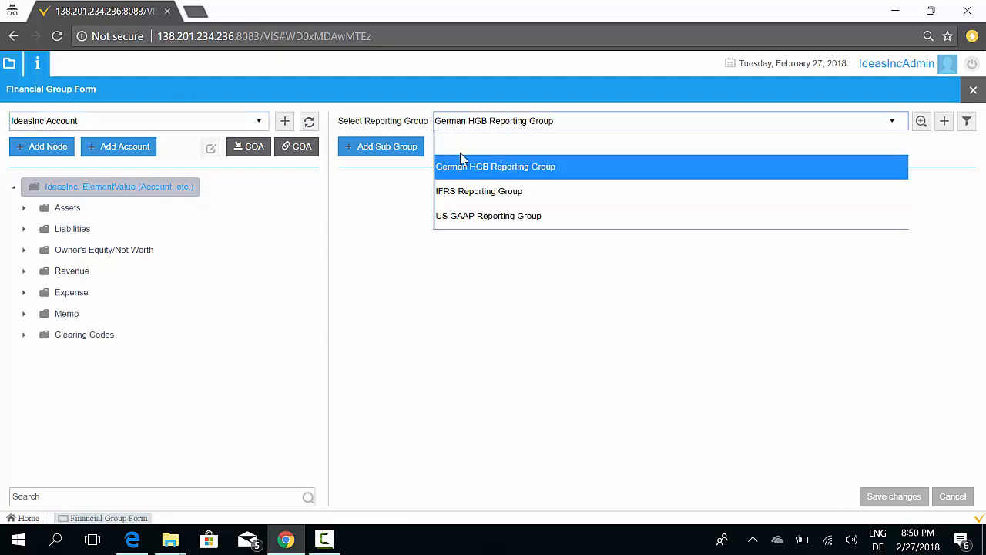
pyautogui.click(482, 211)
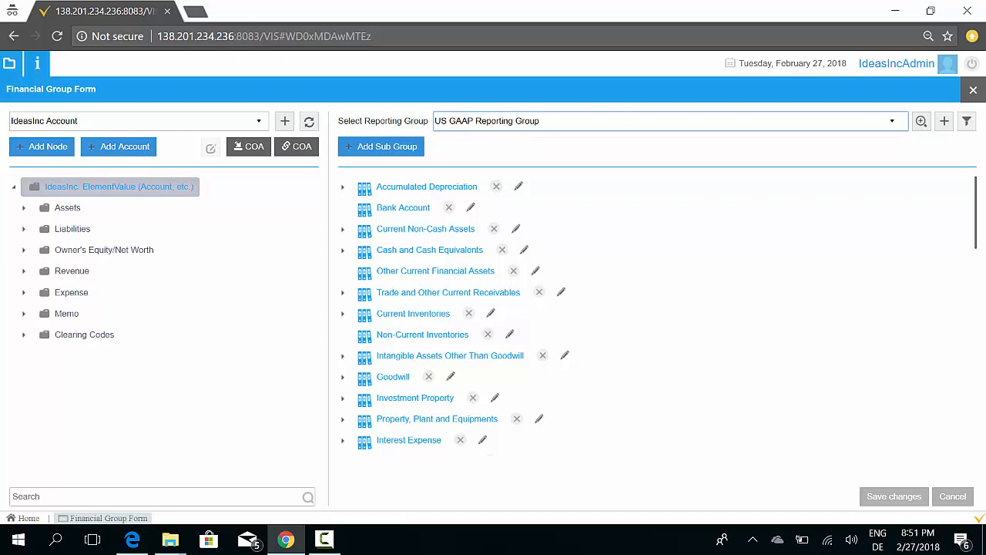
# Open the Accounting Schema window through a menu search for accounting
pyautogui.click(10, 64)
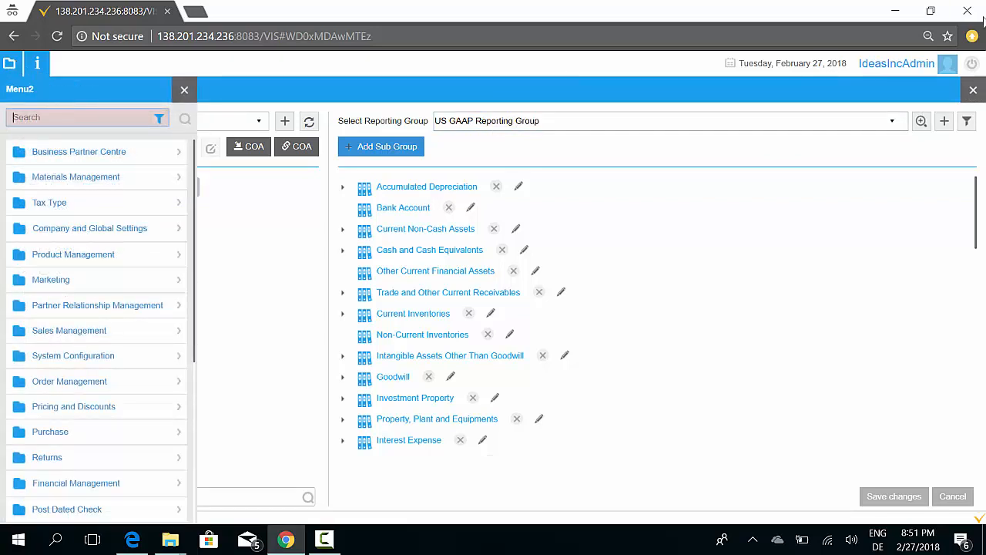
pyautogui.write('accounting')
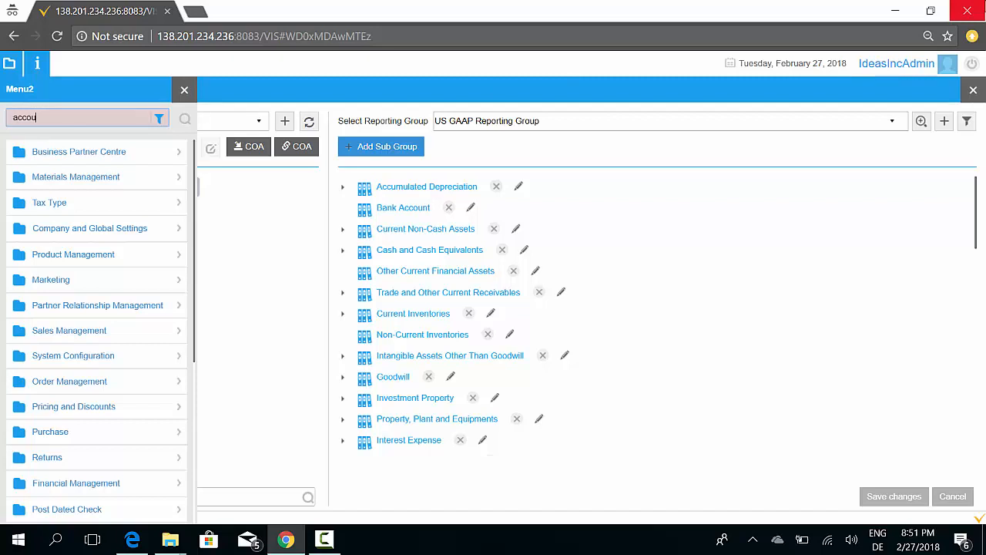
pyautogui.press('Down')
pyautogui.press('Down')
pyautogui.press('Down')
pyautogui.press('Down')
pyautogui.press('Down')
pyautogui.press('Down')
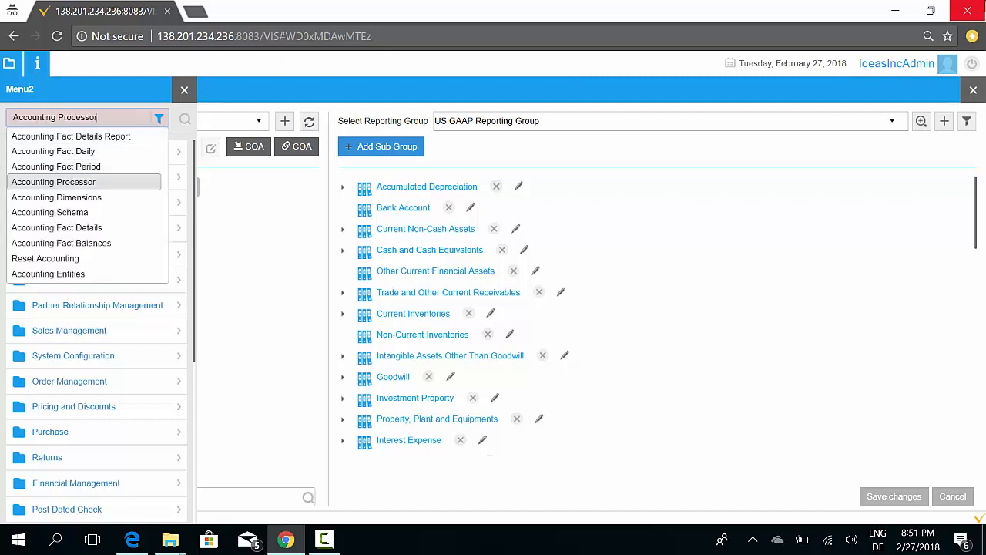
pyautogui.press('Return')
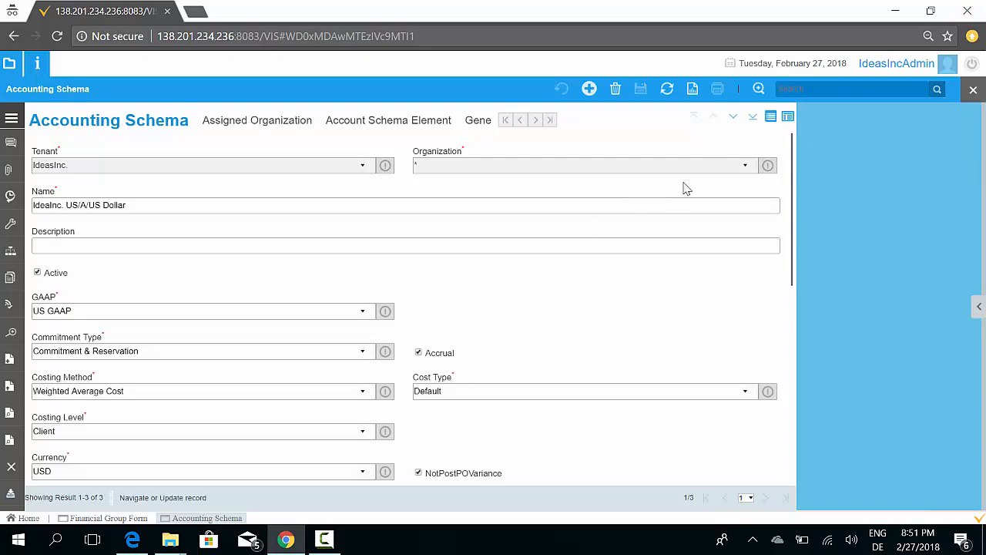
# Show the accounting schemas as a grid and widen the Name column
pyautogui.click(771, 116)
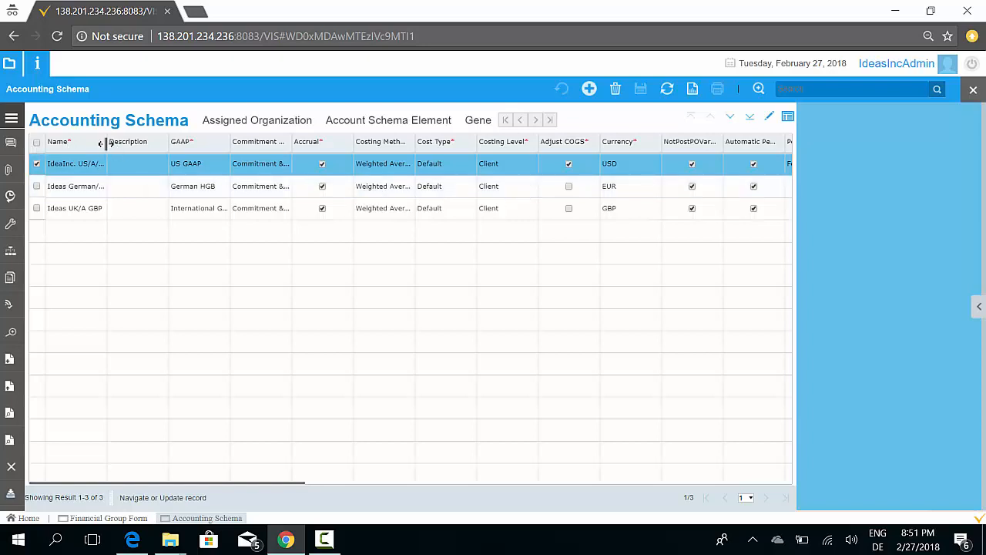
pyautogui.moveTo(105, 143); pyautogui.dragTo(149, 143)
# Select each of the US, German and UK accounting schema records in turn to compare them
pyautogui.click(141, 193)
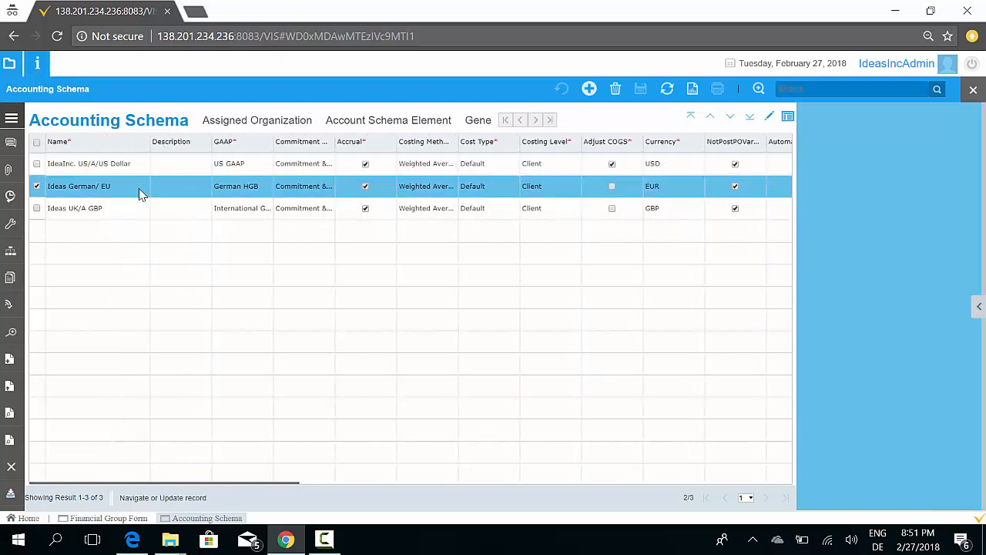
pyautogui.click(139, 170)
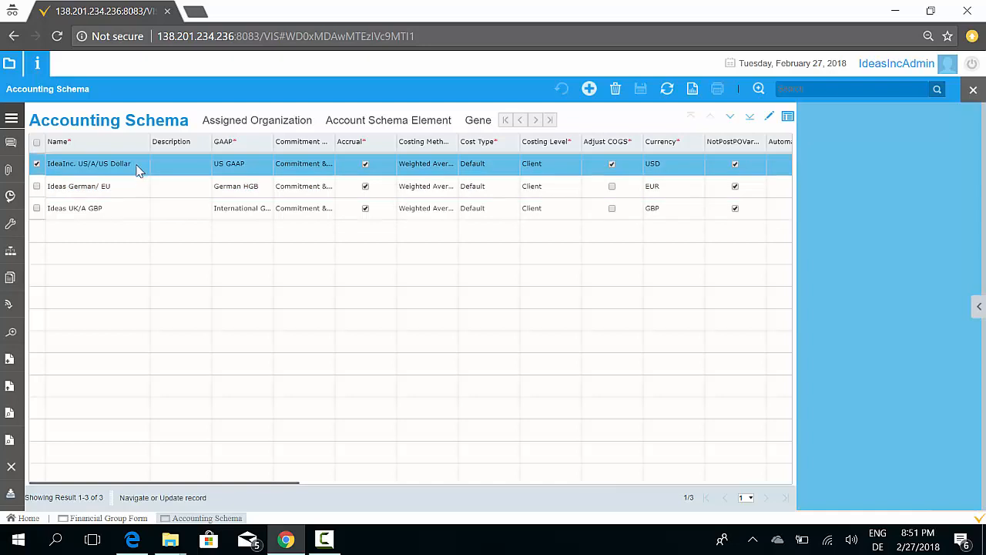
pyautogui.click(137, 189)
pyautogui.click(136, 213)
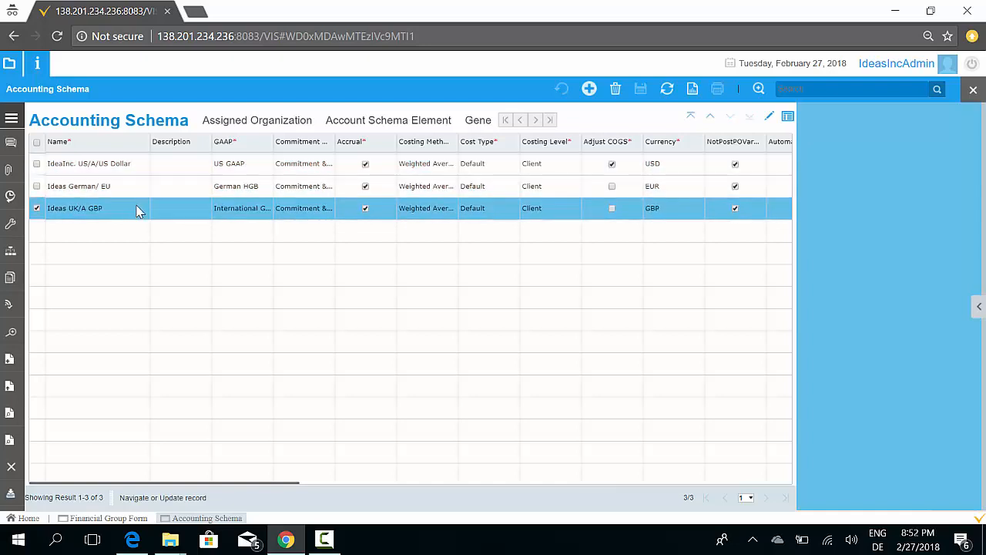
pyautogui.click(141, 171)
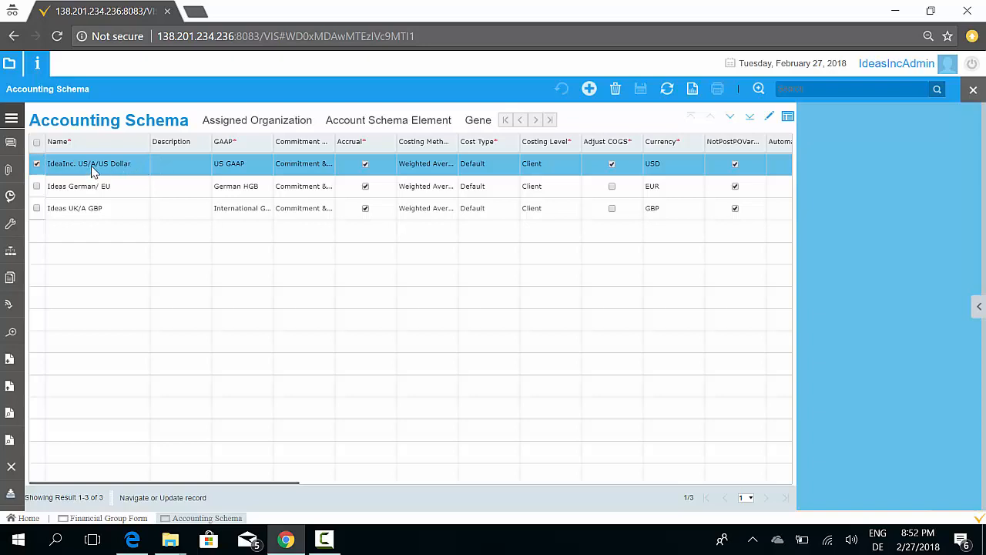
pyautogui.click(111, 192)
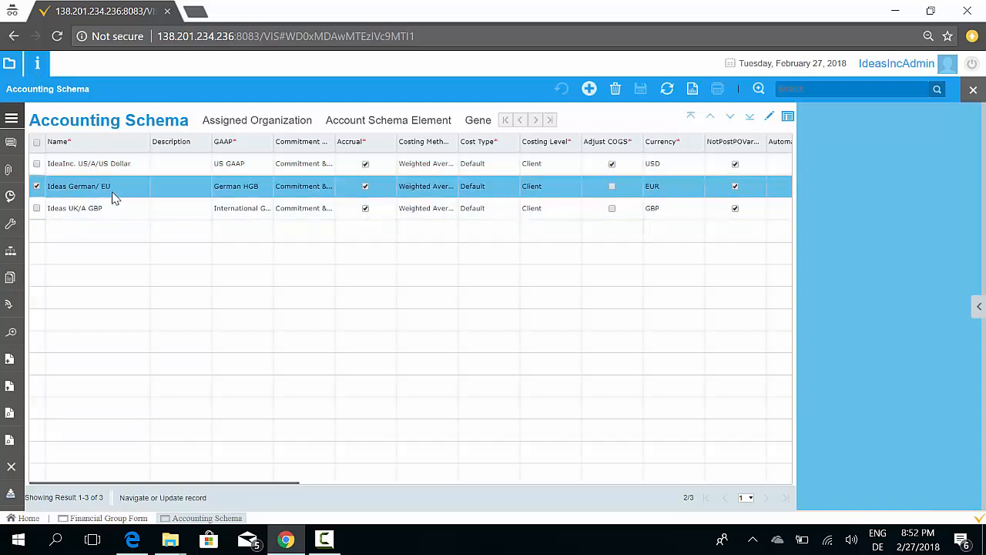
pyautogui.click(112, 208)
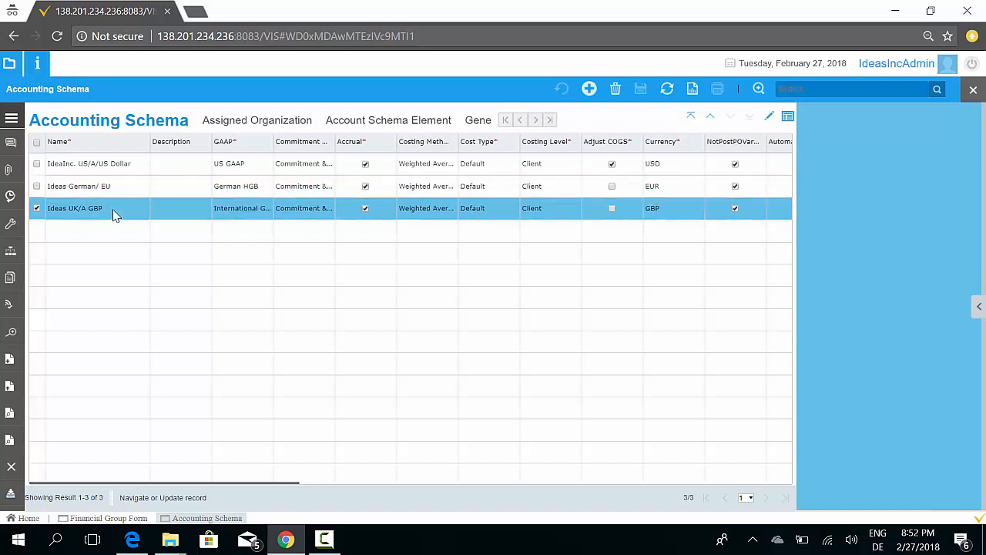
# Open the US accounting schema in single-record view and review all its settings
pyautogui.click(112, 168)
pyautogui.click(769, 118)
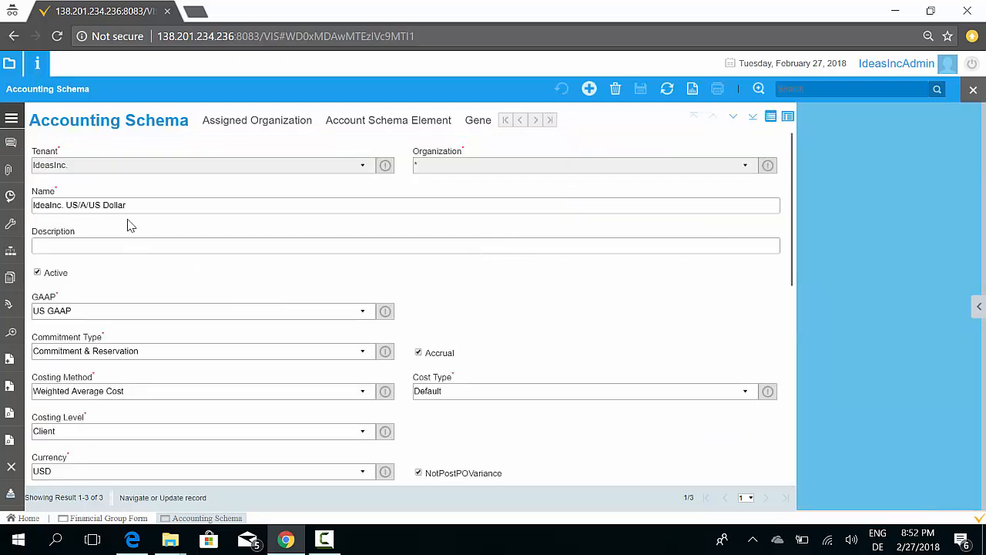
pyautogui.scroll(-1, 117, 330)
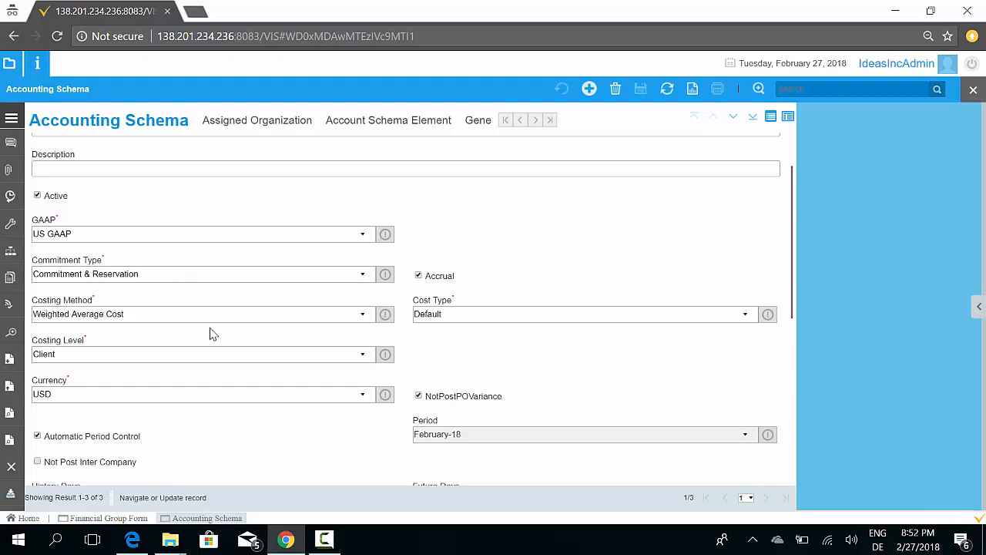
pyautogui.scroll(-2, 211, 339)
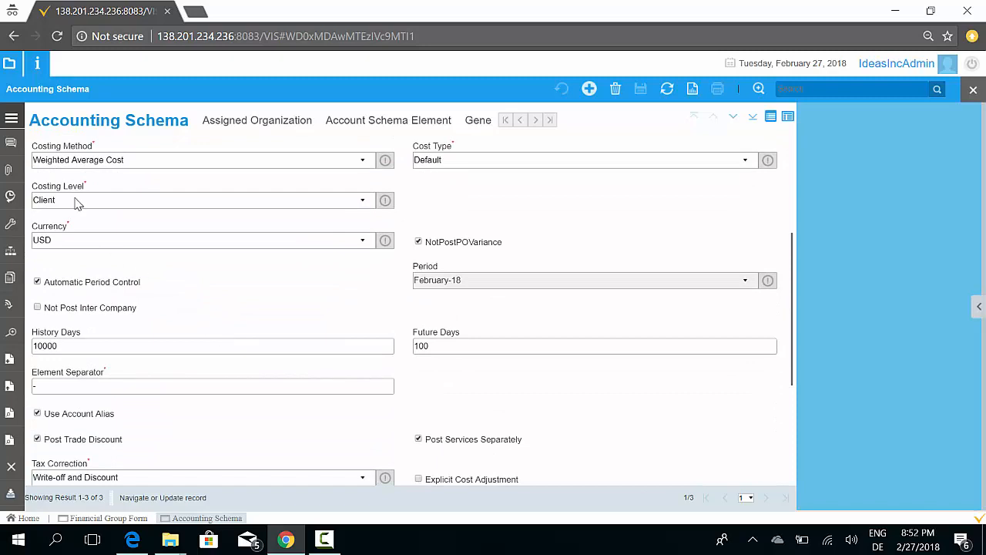
pyautogui.scroll(1, 114, 221)
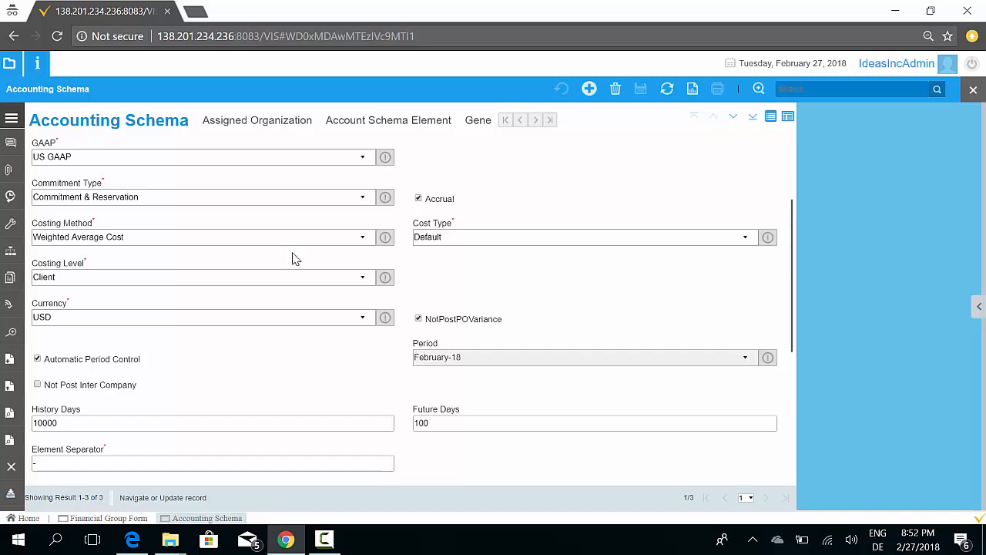
pyautogui.scroll(-1, 293, 259)
pyautogui.scroll(-1, 293, 259)
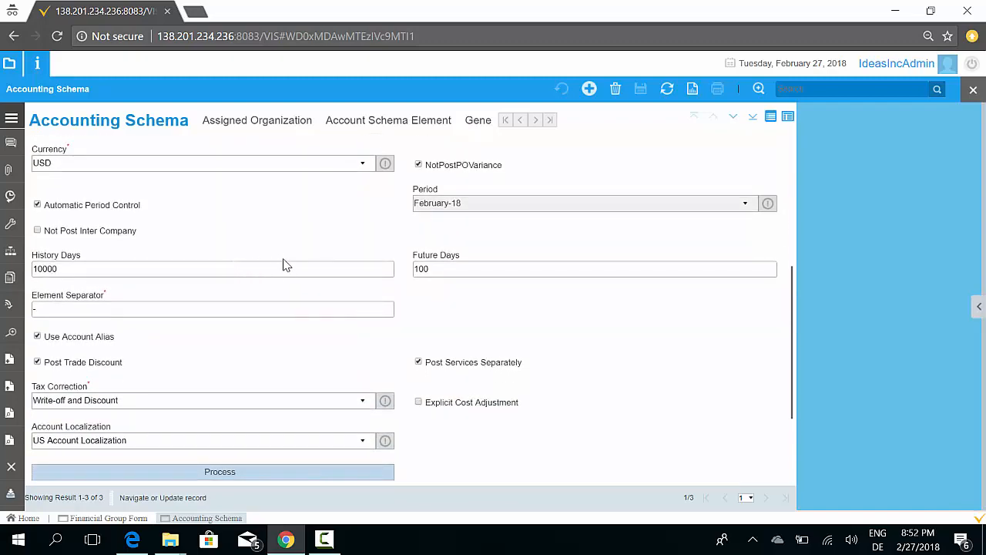
pyautogui.scroll(-2, 292, 267)
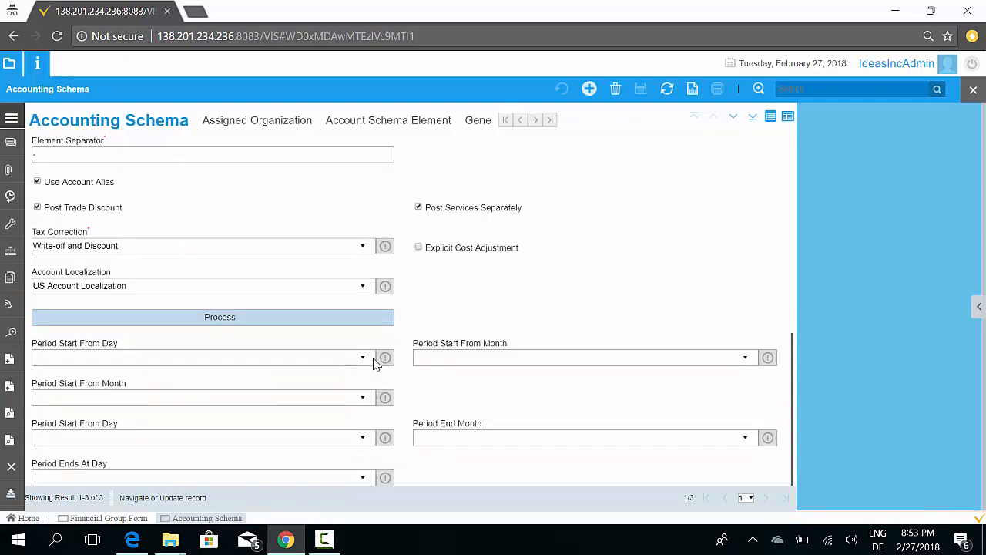
pyautogui.scroll(2, 376, 362)
pyautogui.scroll(5, 377, 365)
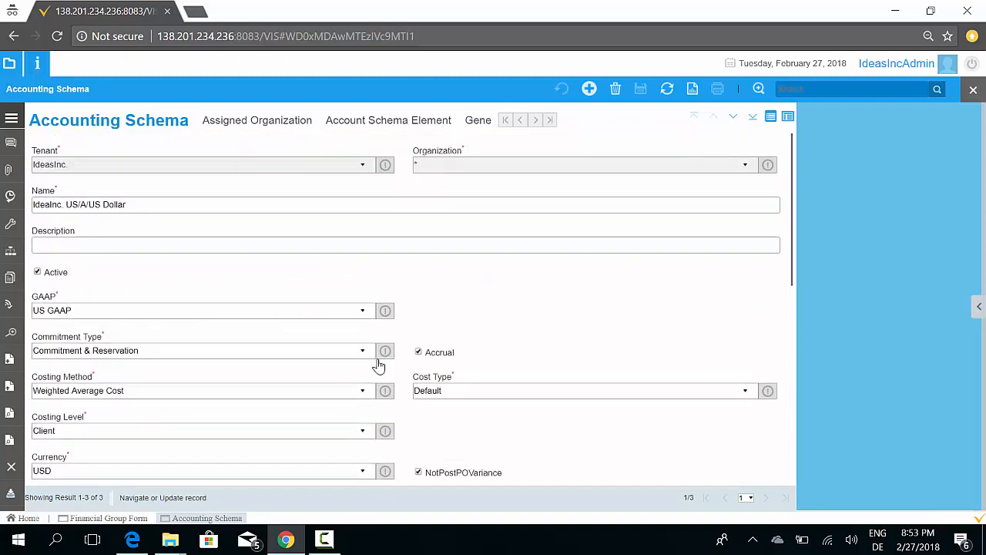
# Return to the schema list and check which organization is assigned to the US schema
pyautogui.click(771, 116)
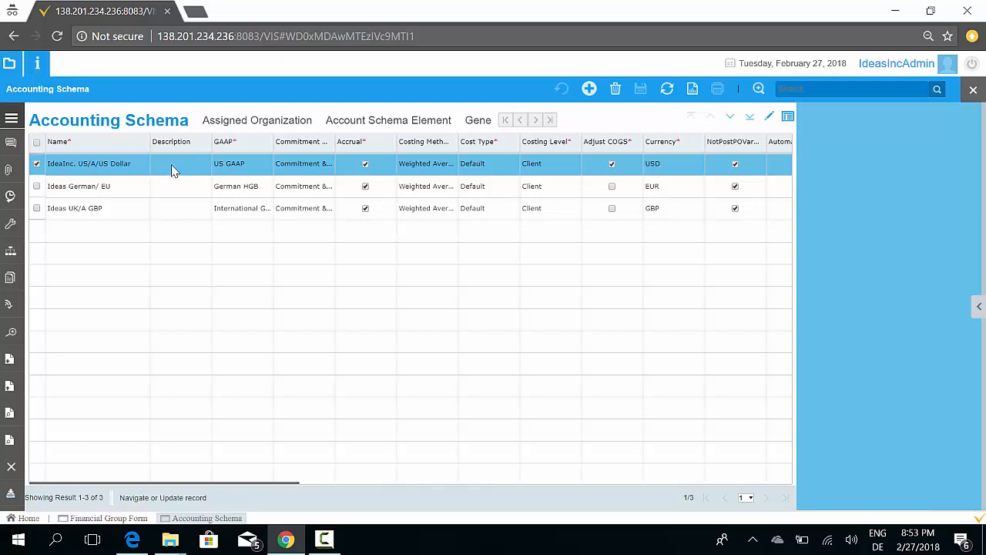
pyautogui.click(239, 121)
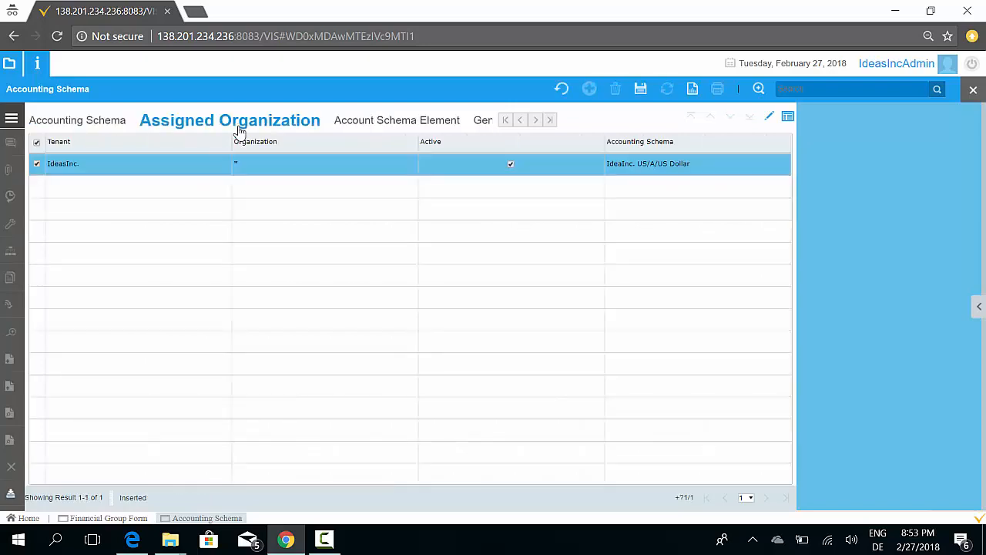
pyautogui.click(769, 116)
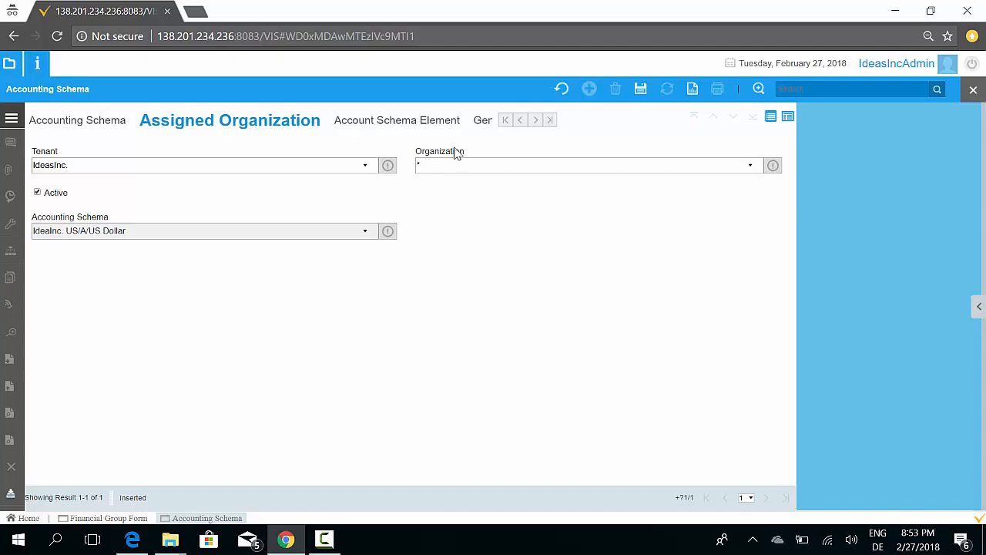
pyautogui.click(71, 125)
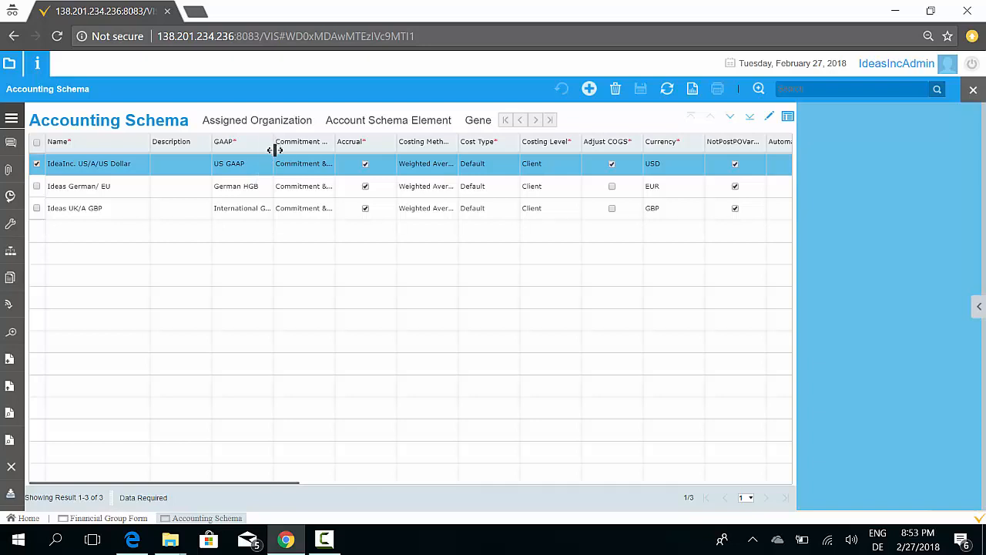
# Check the organizations assigned to the German accounting schema and refresh the list
pyautogui.click(264, 194)
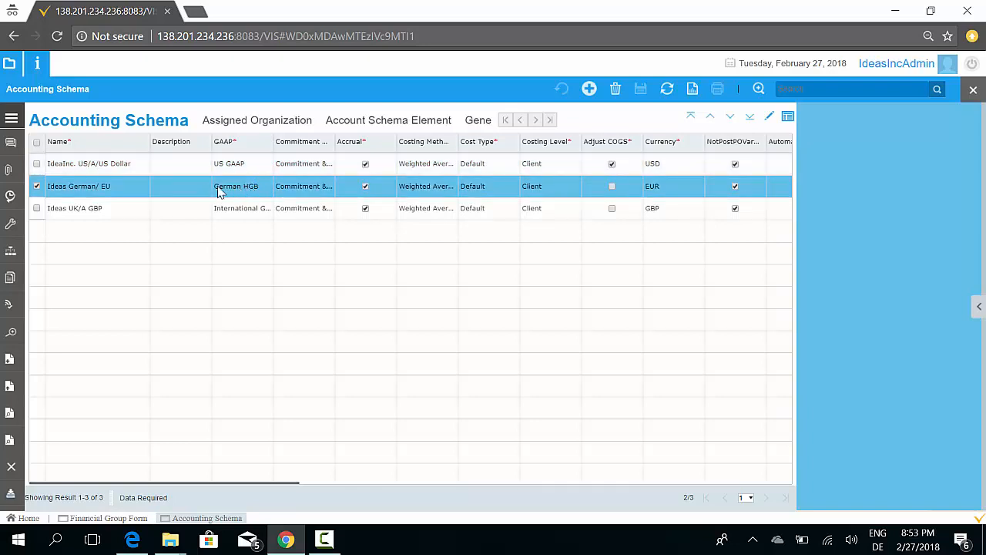
pyautogui.click(280, 126)
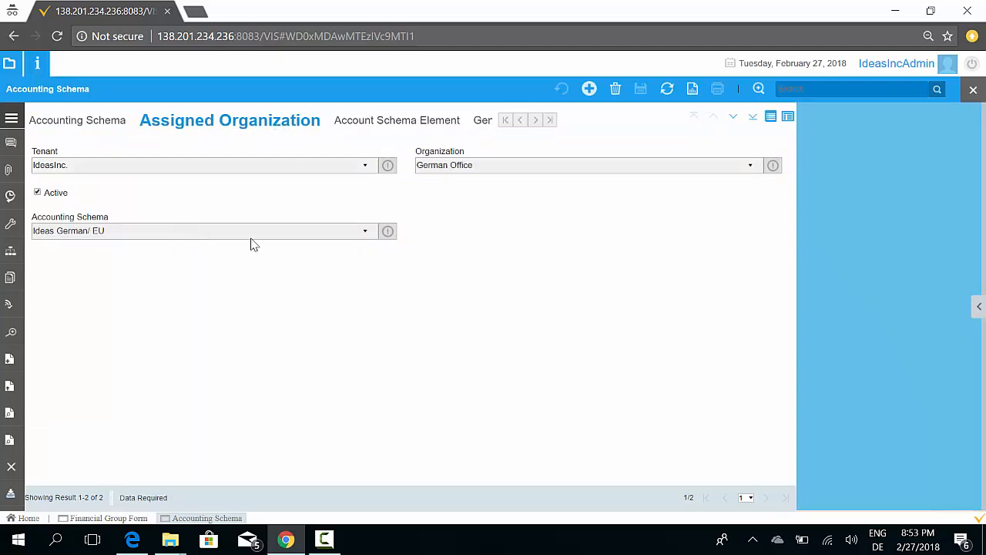
pyautogui.click(769, 115)
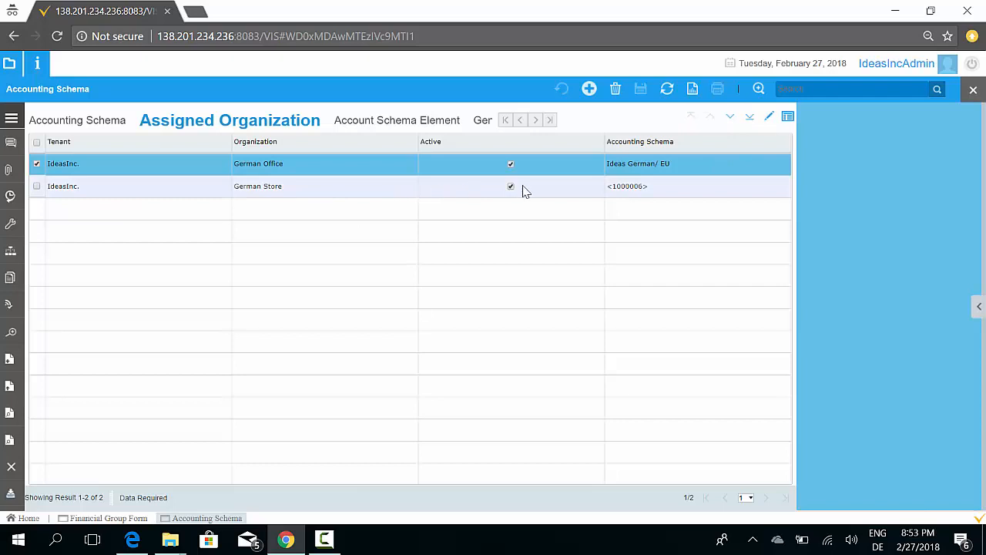
pyautogui.click(393, 192)
pyautogui.click(667, 90)
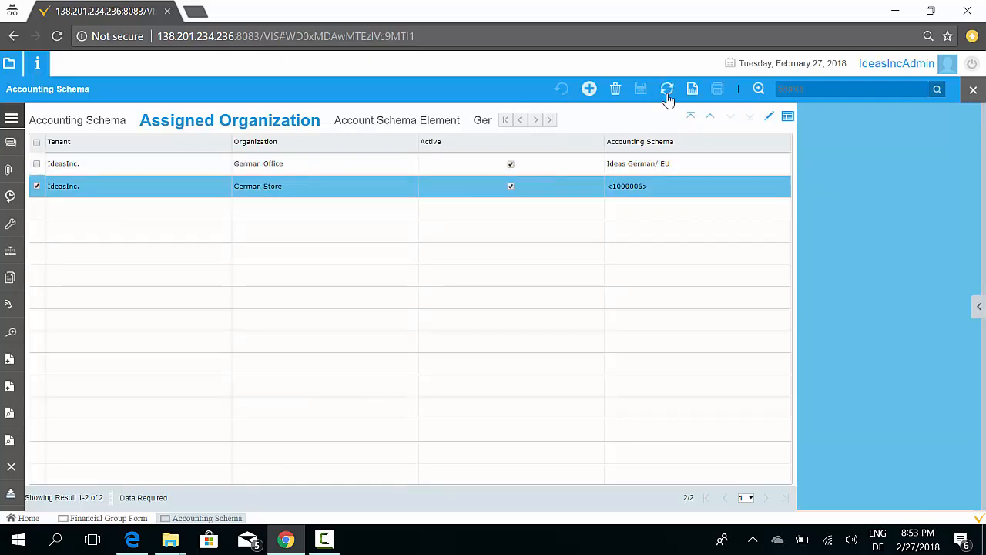
pyautogui.click(661, 171)
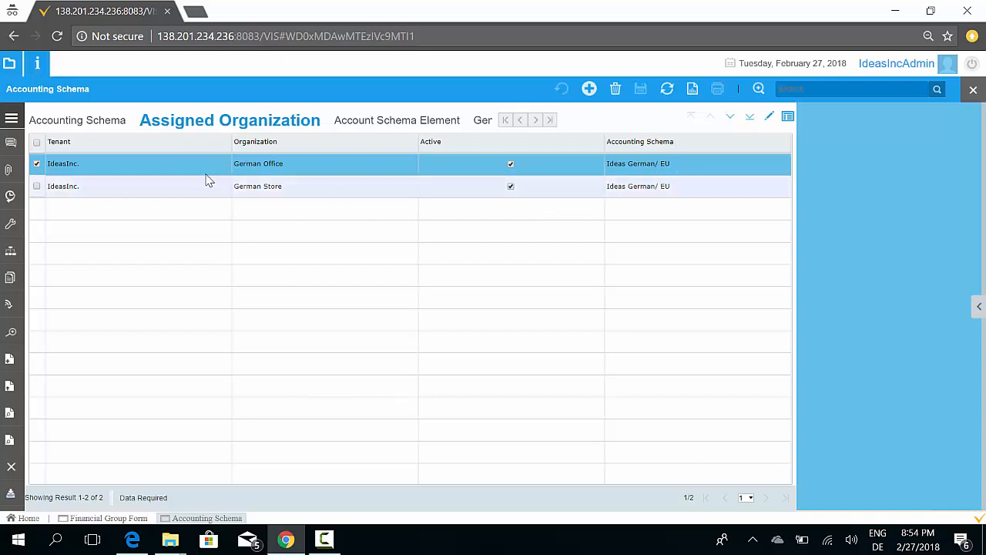
# Return to the accounting schemas and review the US schema's settings down to its account localization
pyautogui.click(93, 126)
pyautogui.click(133, 168)
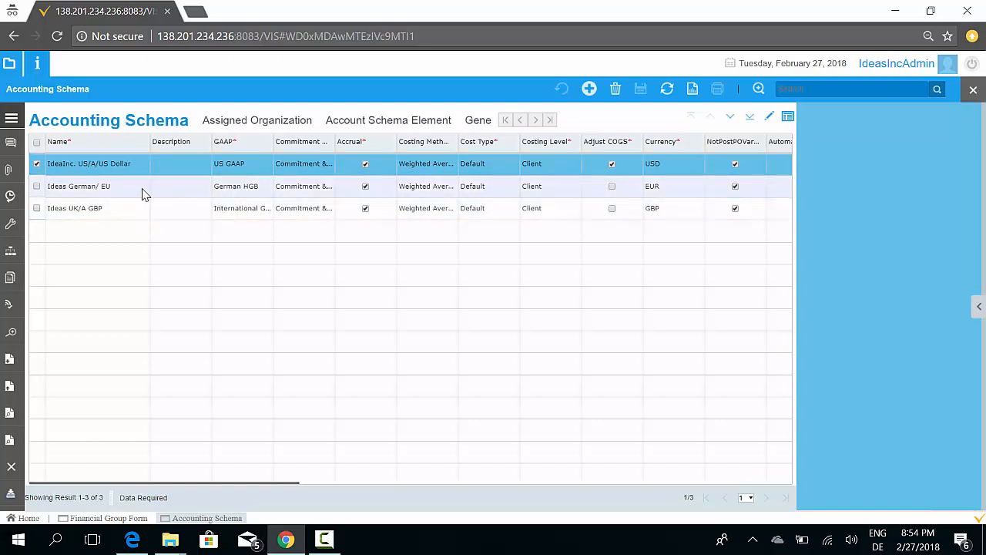
pyautogui.click(147, 191)
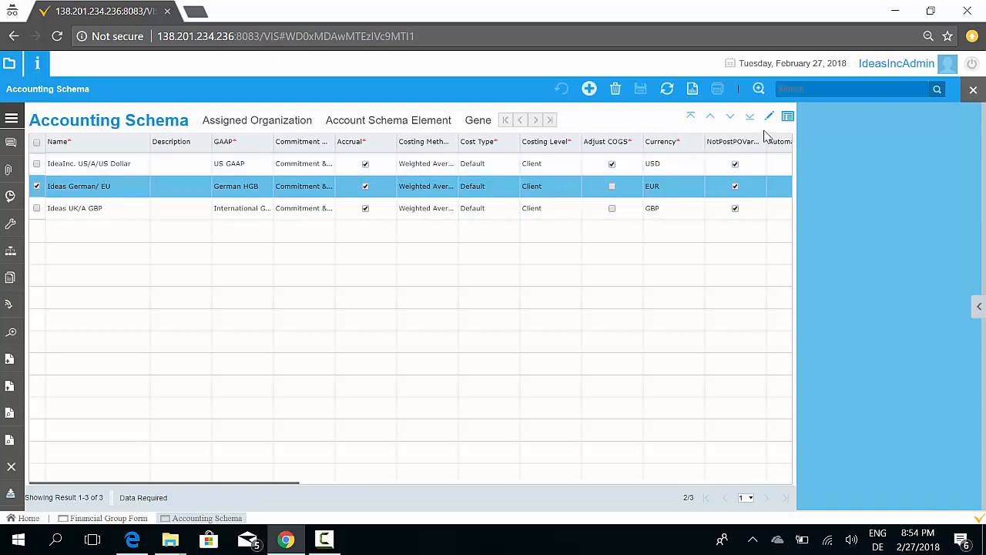
pyautogui.click(164, 168)
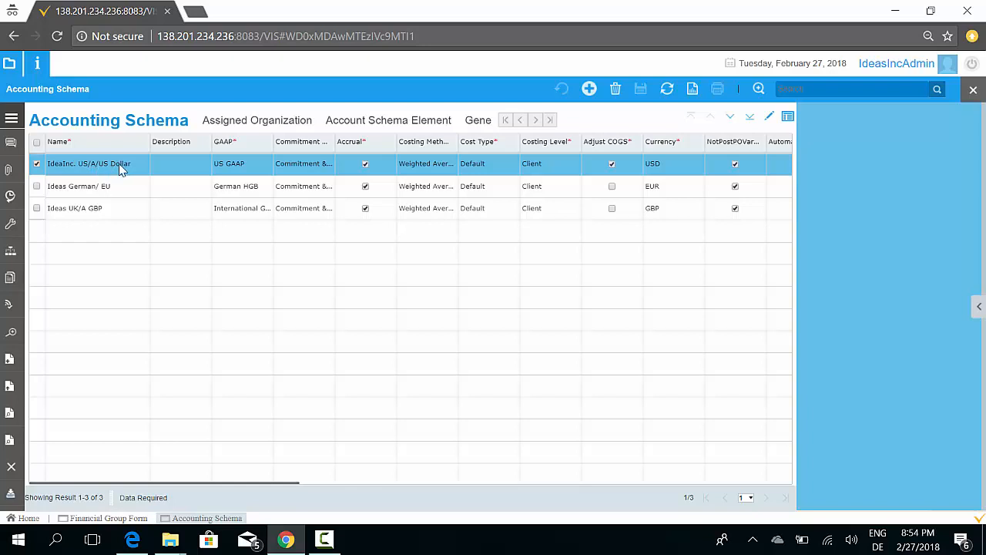
pyautogui.click(769, 120)
pyautogui.scroll(-3, 619, 260)
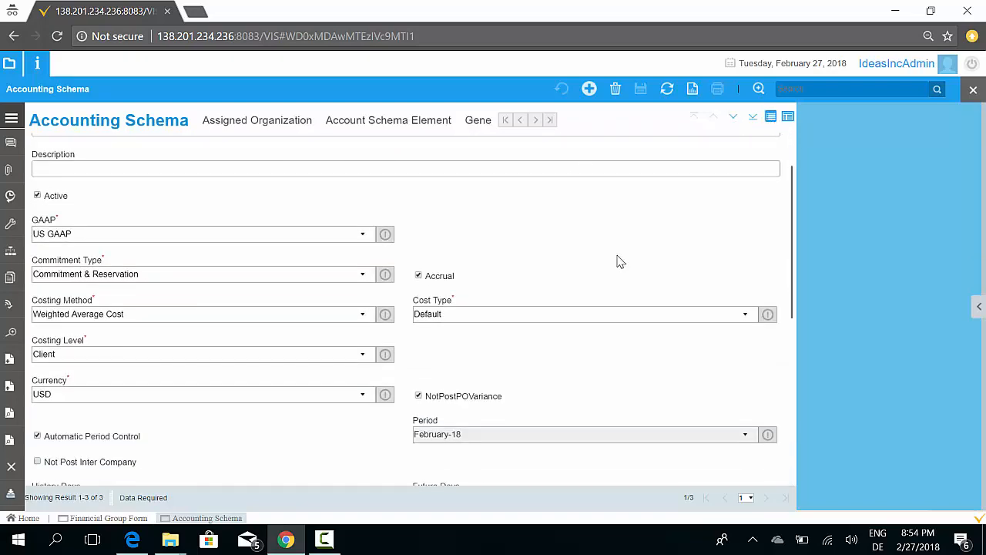
pyautogui.scroll(-5, 619, 261)
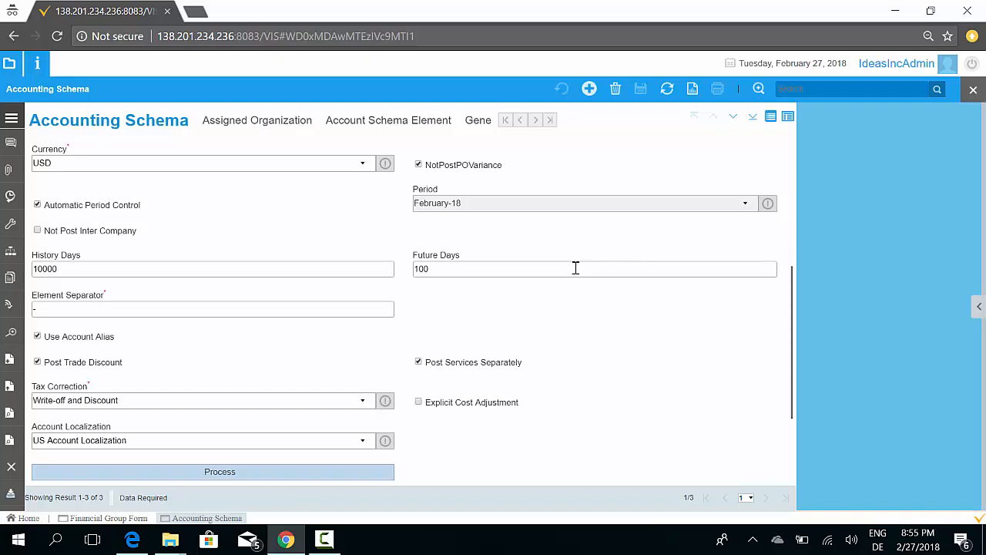
pyautogui.scroll(-1, 576, 267)
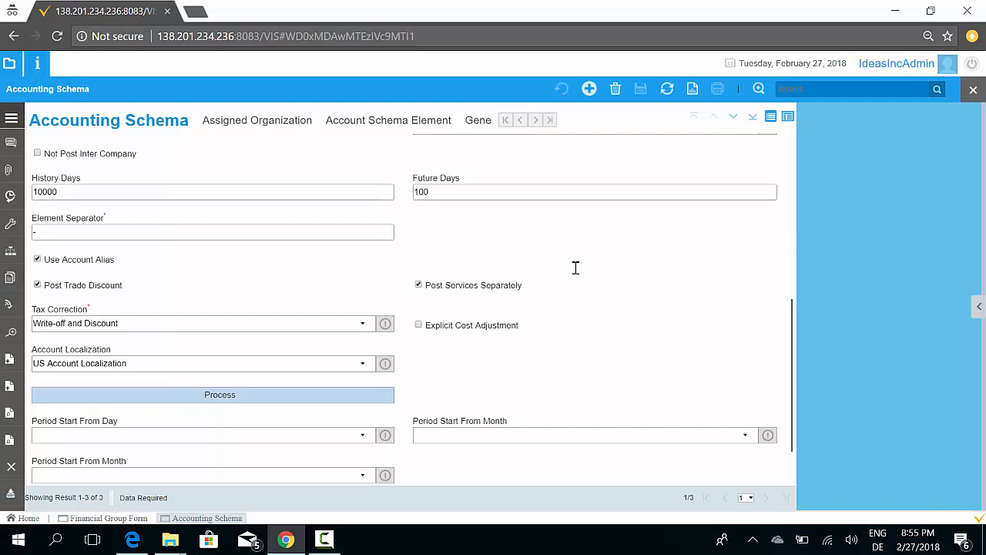
pyautogui.scroll(-1, 576, 267)
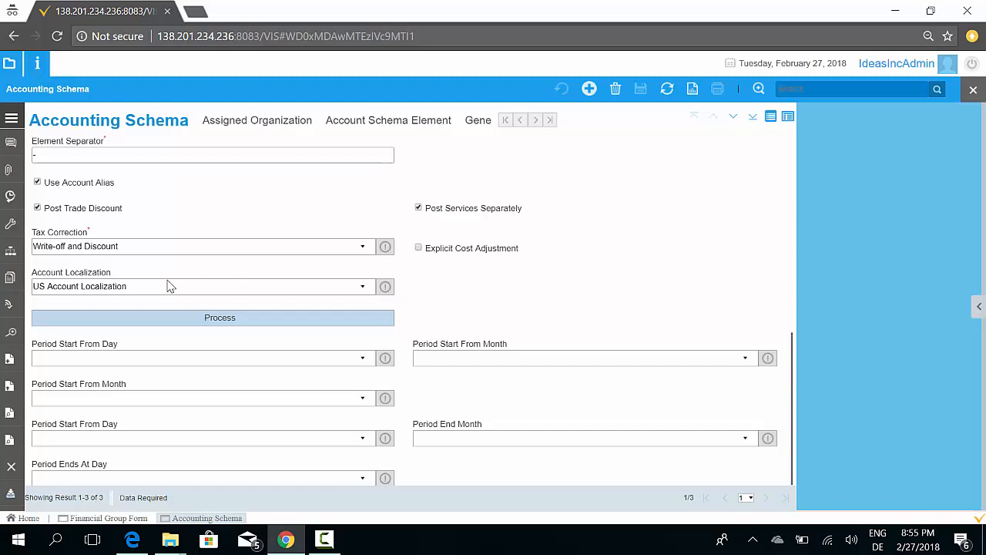
pyautogui.scroll(1, 177, 284)
pyautogui.scroll(6, 181, 282)
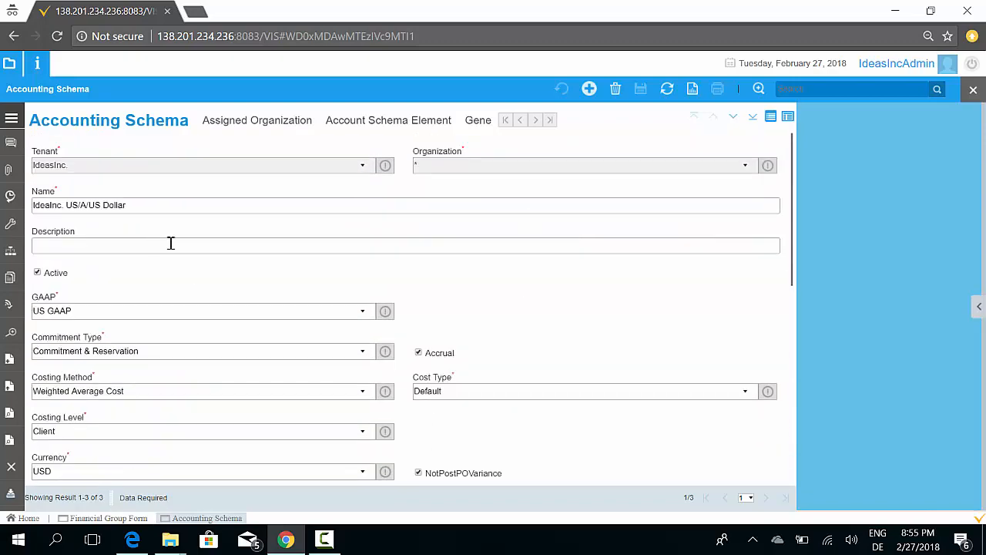
pyautogui.scroll(-10, 512, 251)
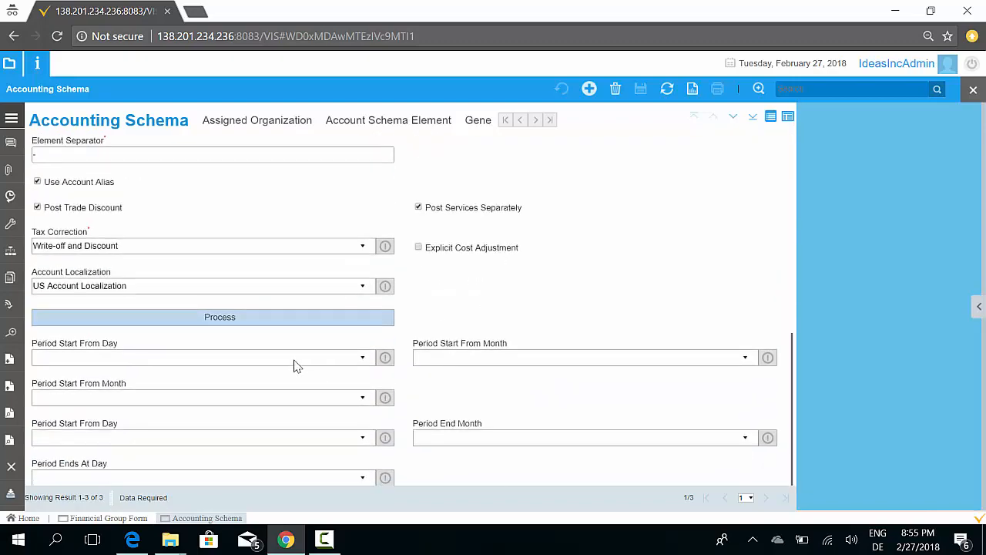
# Open the Account Localization window from the US schema's Account Localization field
pyautogui.moveTo(116, 276); pyautogui.dragTo(32, 278)
pyautogui.click(37, 282)
pyautogui.click(388, 287)
pyautogui.click(404, 322)
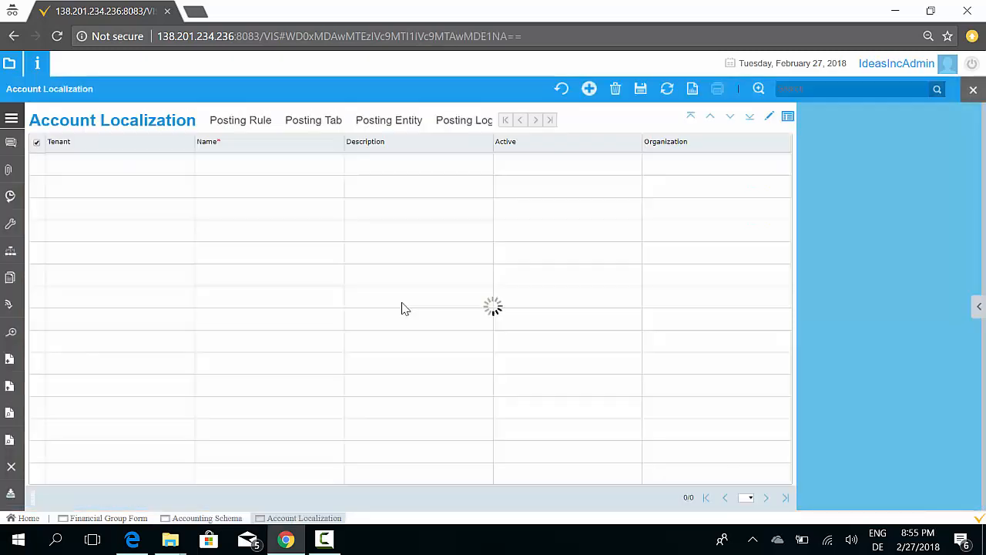
pyautogui.click(853, 91)
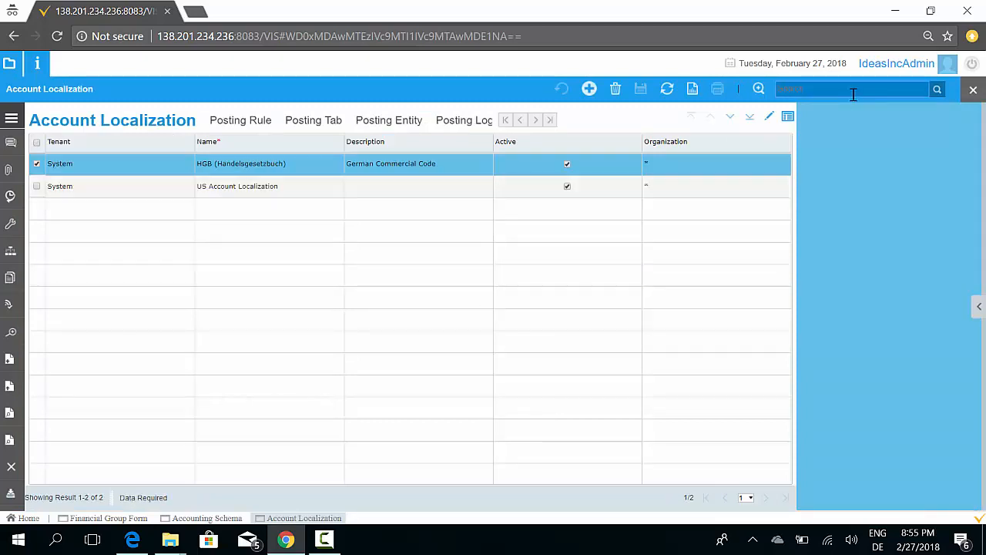
# Open the posting rules of the US Account Localization record
pyautogui.click(356, 193)
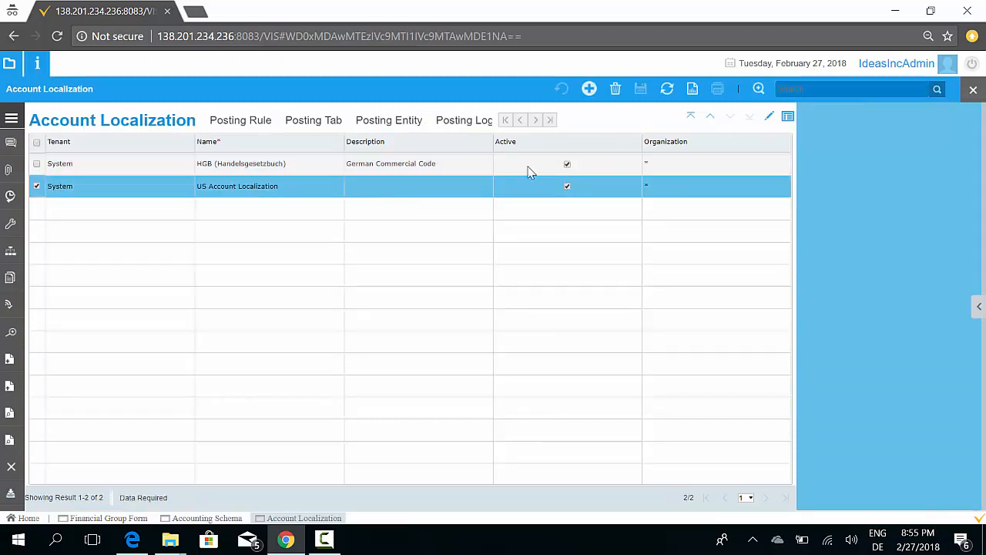
pyautogui.click(769, 116)
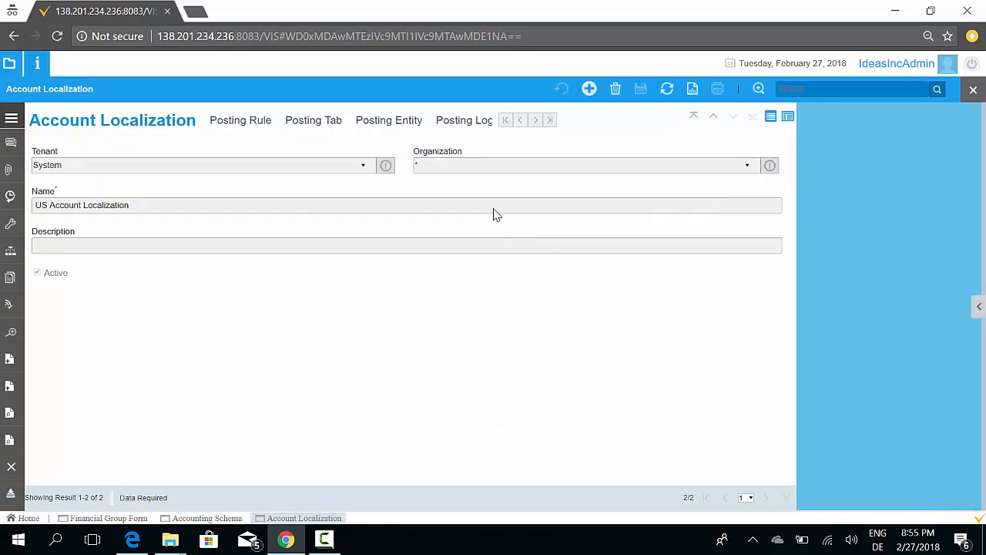
pyautogui.click(253, 123)
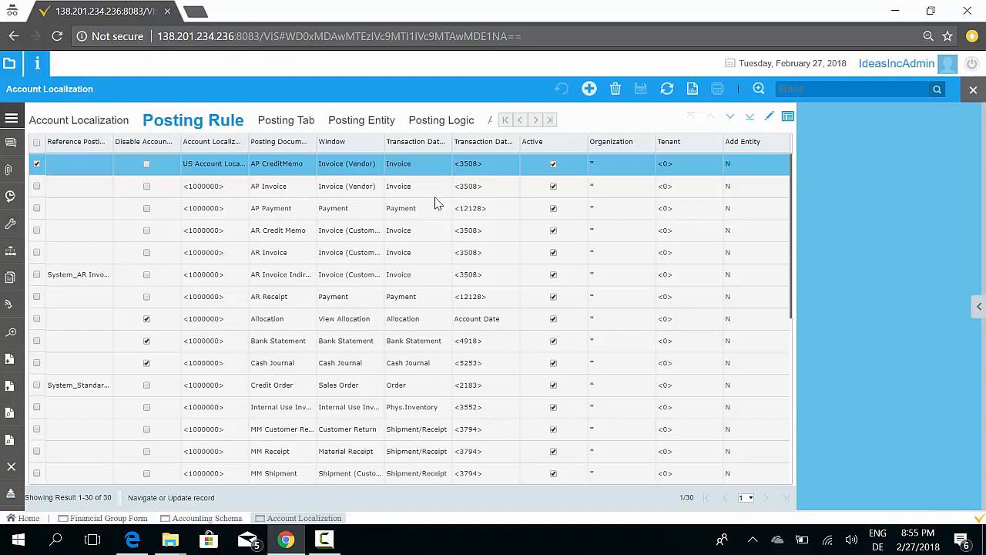
# Inspect the posting logic lines of the AP Invoice posting rule
pyautogui.click(261, 189)
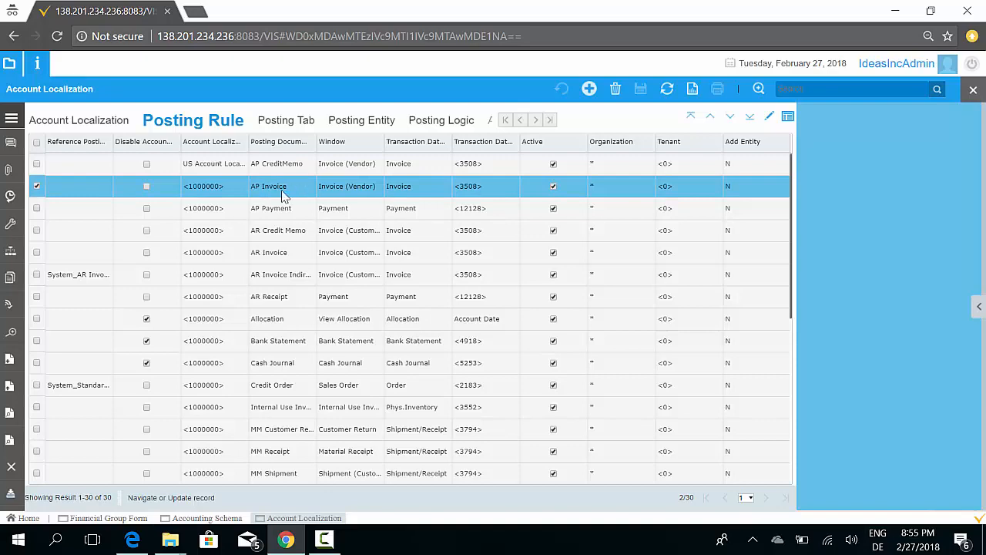
pyautogui.click(425, 121)
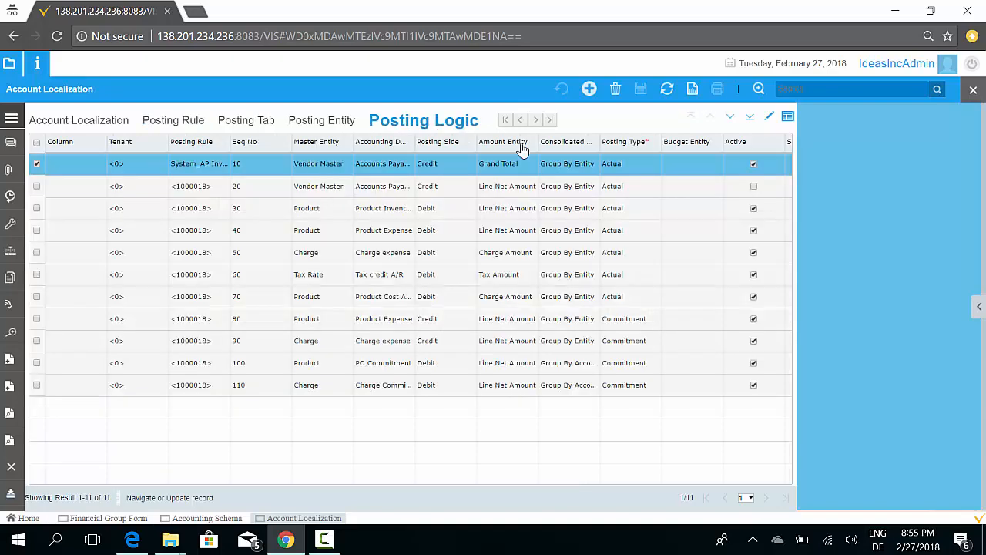
pyautogui.click(557, 209)
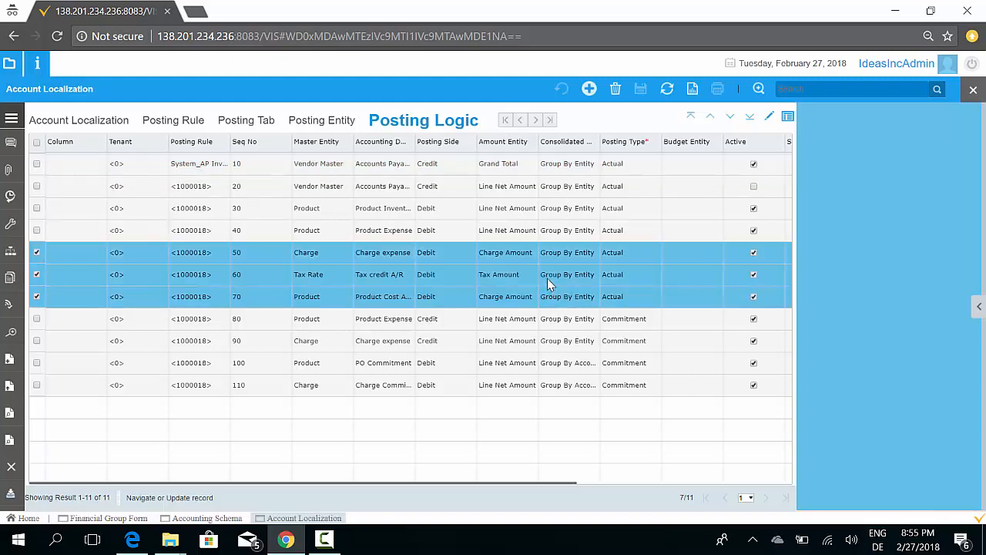
pyautogui.click(542, 166)
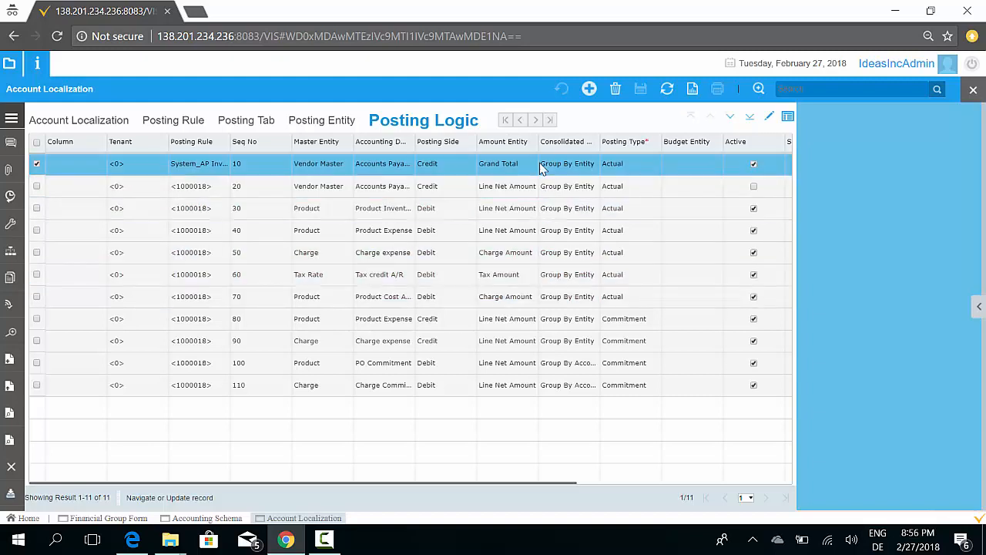
pyautogui.click(534, 123)
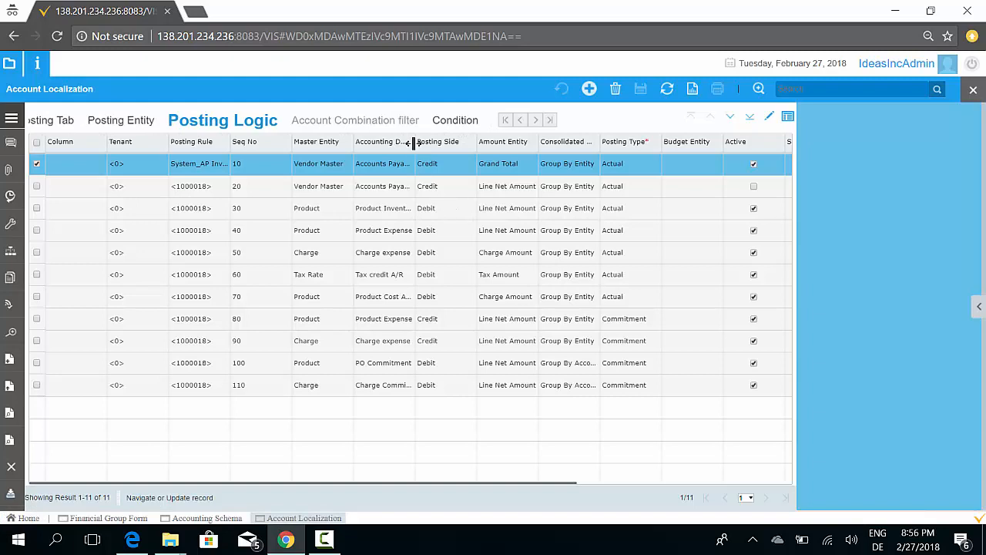
# Widen the Accounting Default column of the posting logic grid and refresh the lines
pyautogui.moveTo(414, 144); pyautogui.dragTo(487, 145)
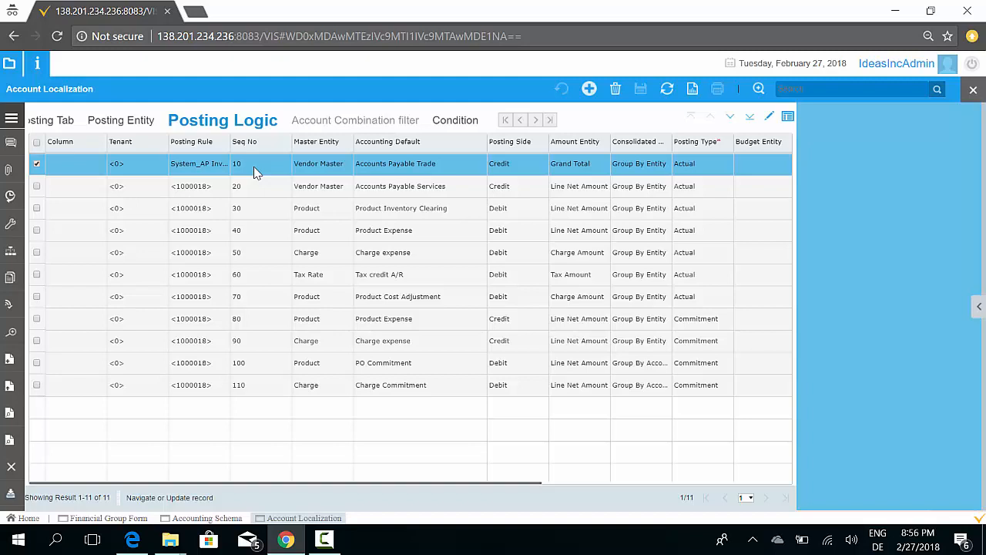
pyautogui.click(666, 89)
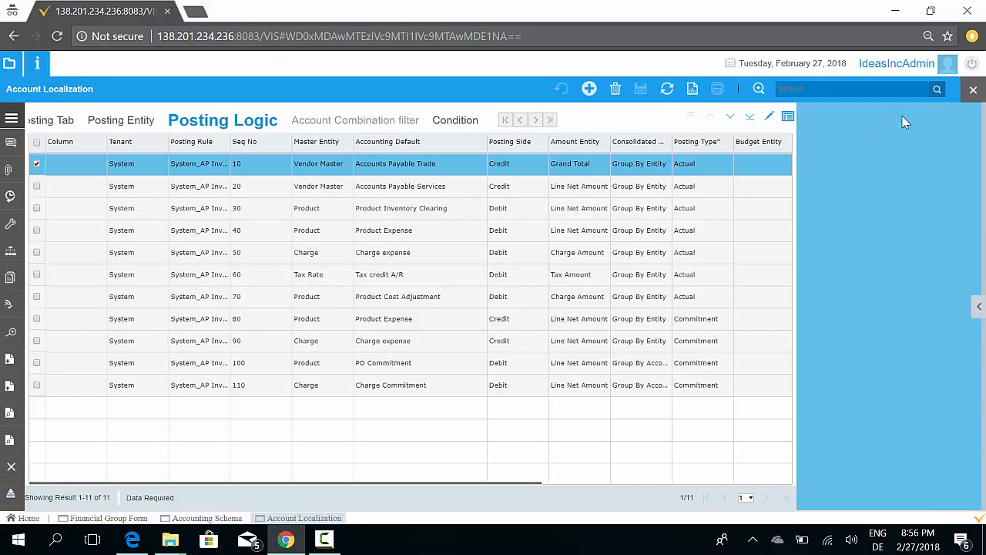
# Close the Account Localization window and open the Currency window under Global Setting, viewing the UAE Dirham record as a form
pyautogui.click(973, 89)
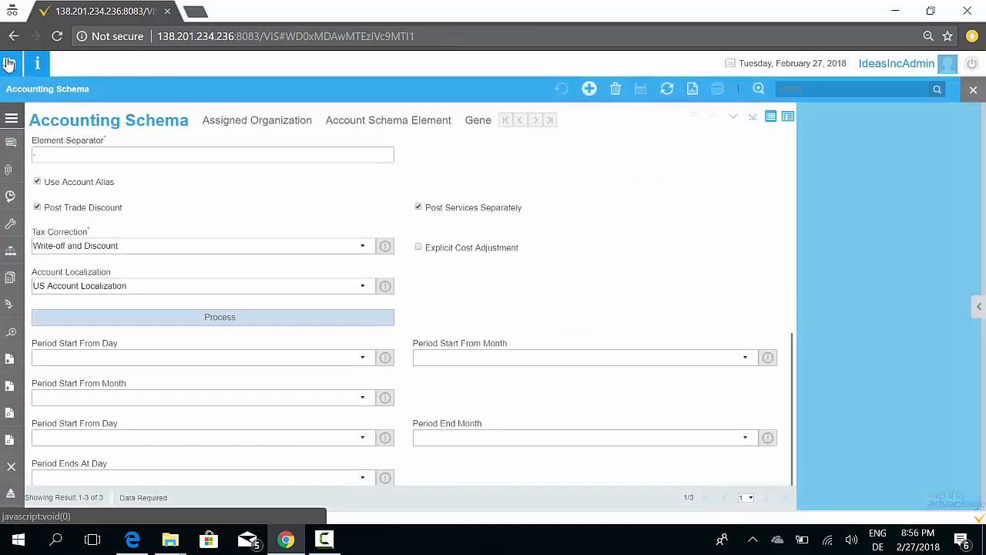
pyautogui.click(14, 68)
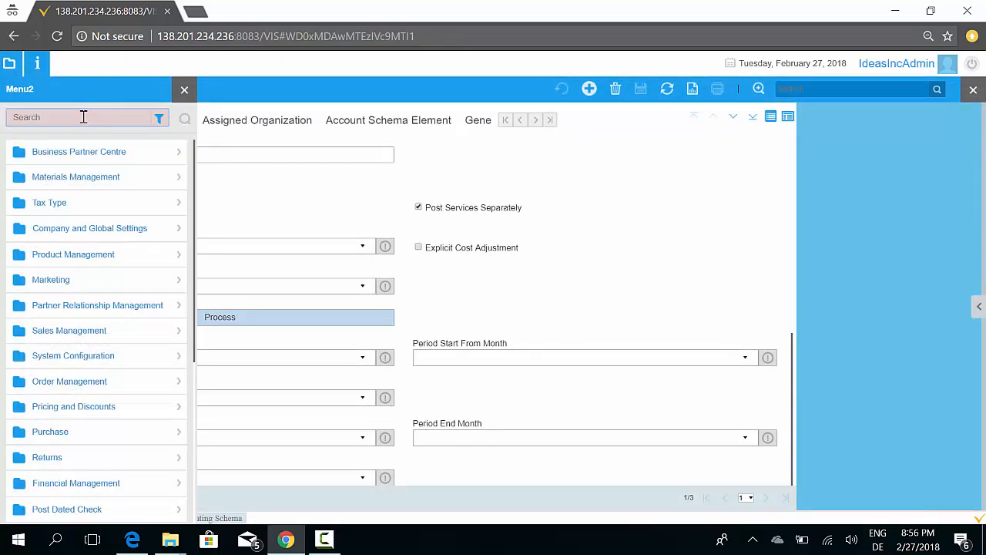
pyautogui.click(125, 226)
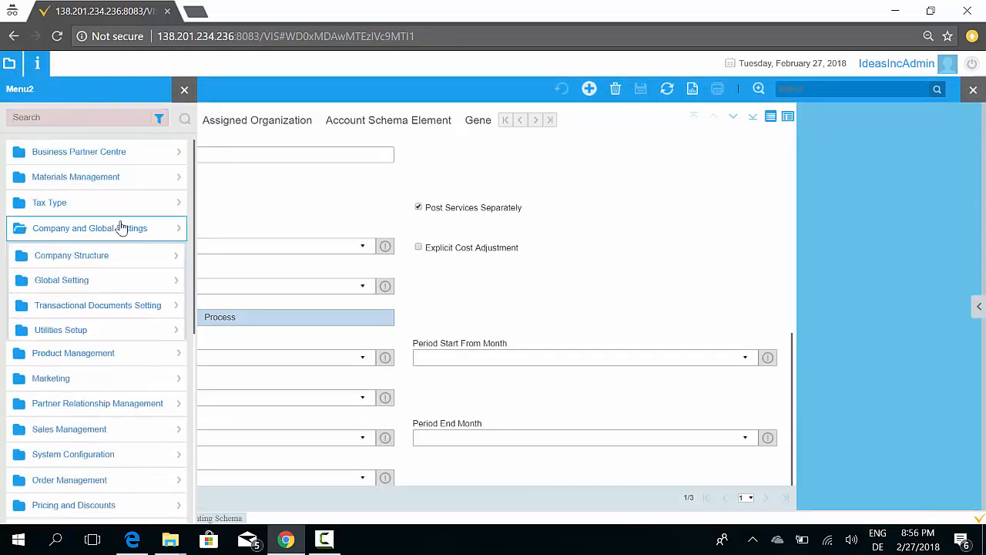
pyautogui.click(91, 208)
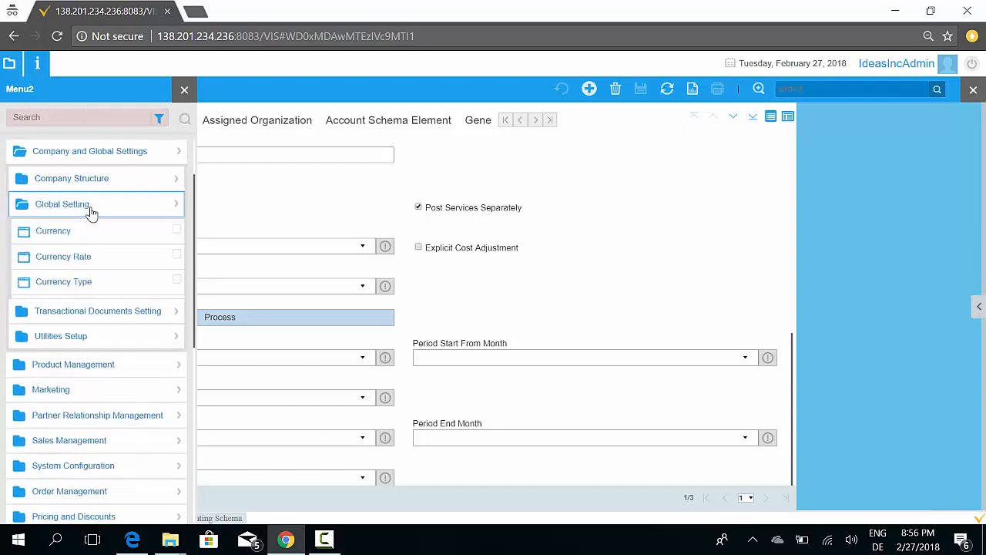
pyautogui.click(60, 237)
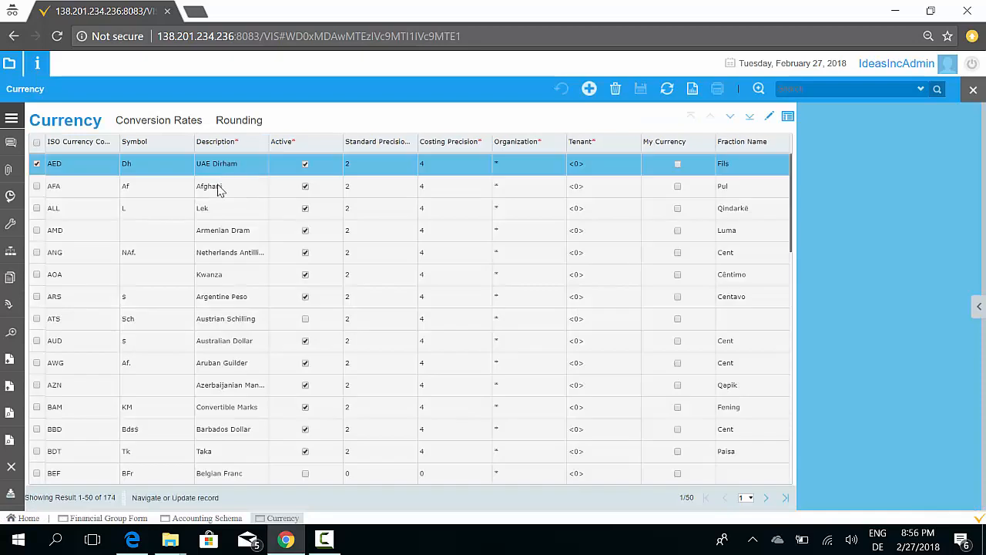
pyautogui.click(771, 120)
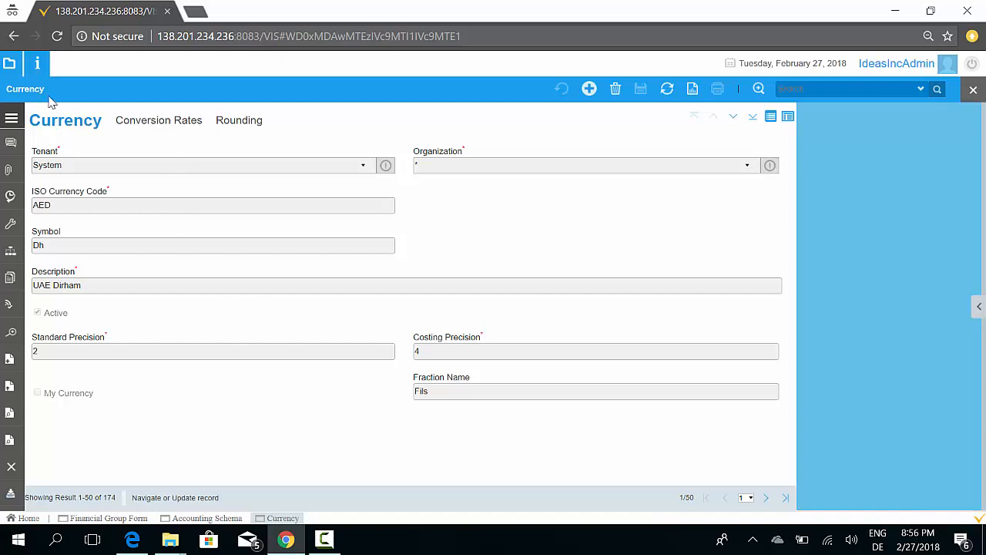
# Open the Currency Type window and select the Period End conversion type
pyautogui.click(9, 67)
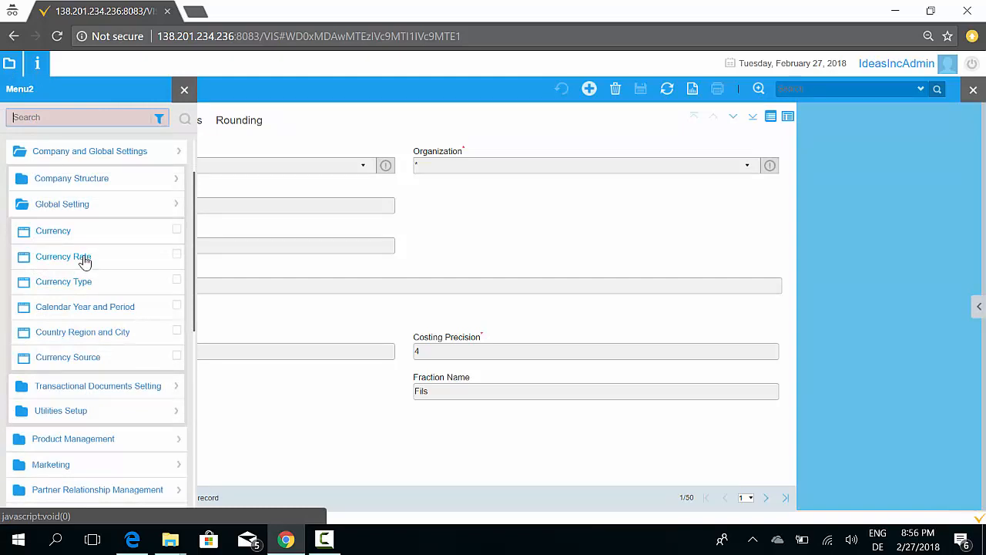
pyautogui.click(73, 283)
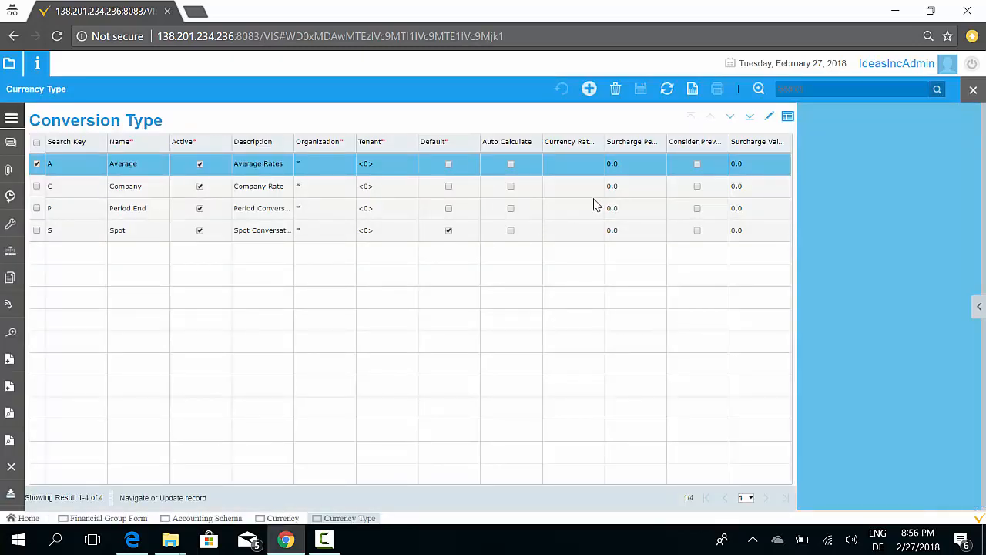
pyautogui.click(258, 236)
pyautogui.click(275, 218)
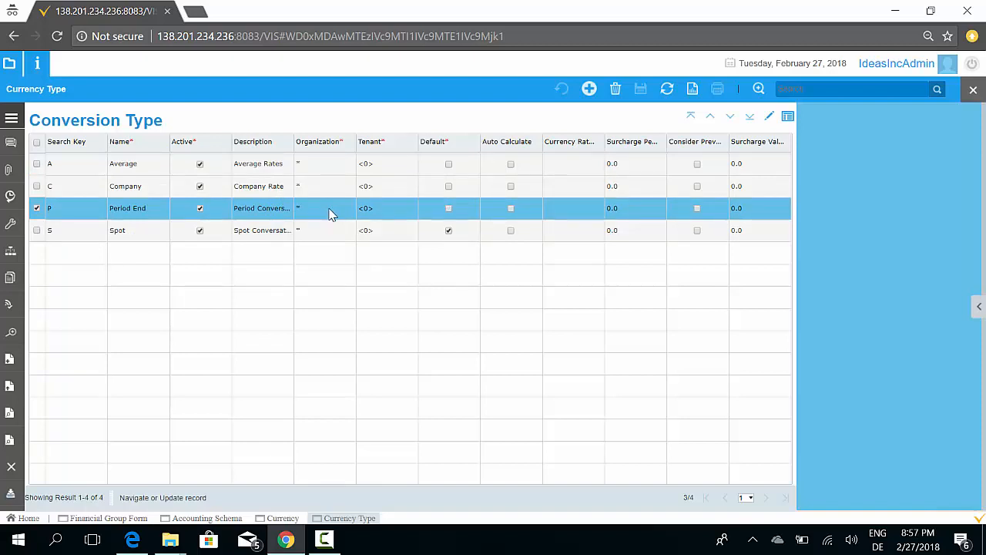
# Return to the Currency window and review the AED conversion rates as a form before going back to the currency record
pyautogui.click(283, 518)
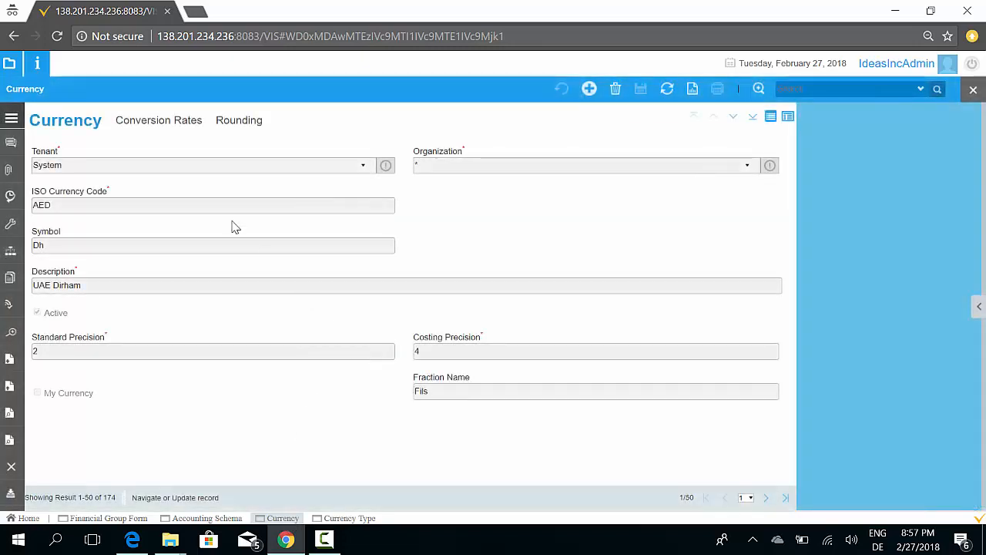
pyautogui.click(192, 124)
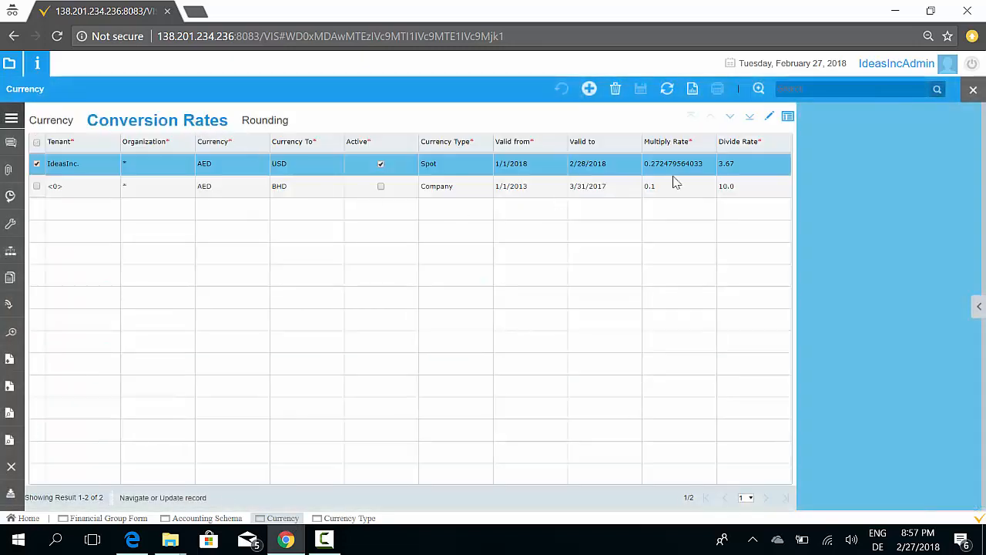
pyautogui.click(769, 117)
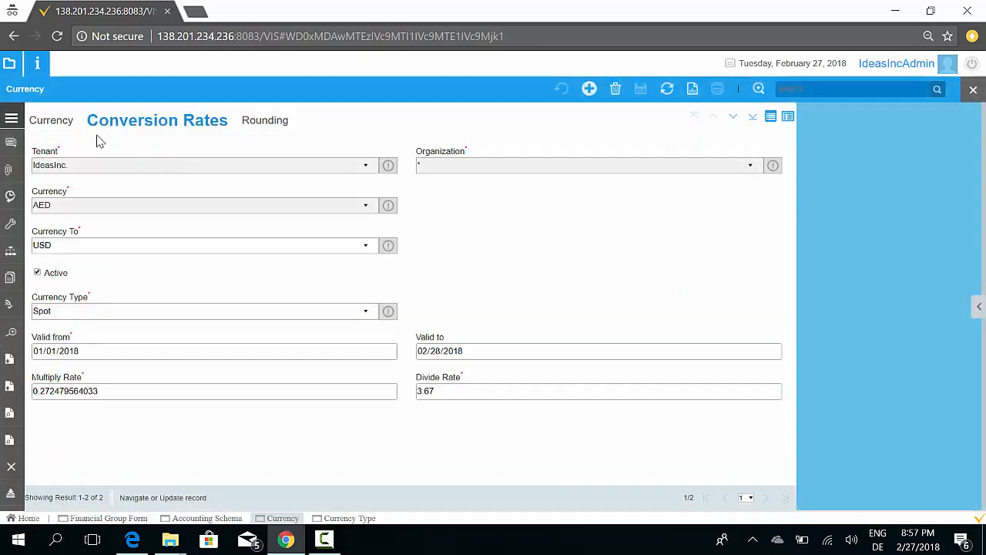
pyautogui.click(61, 123)
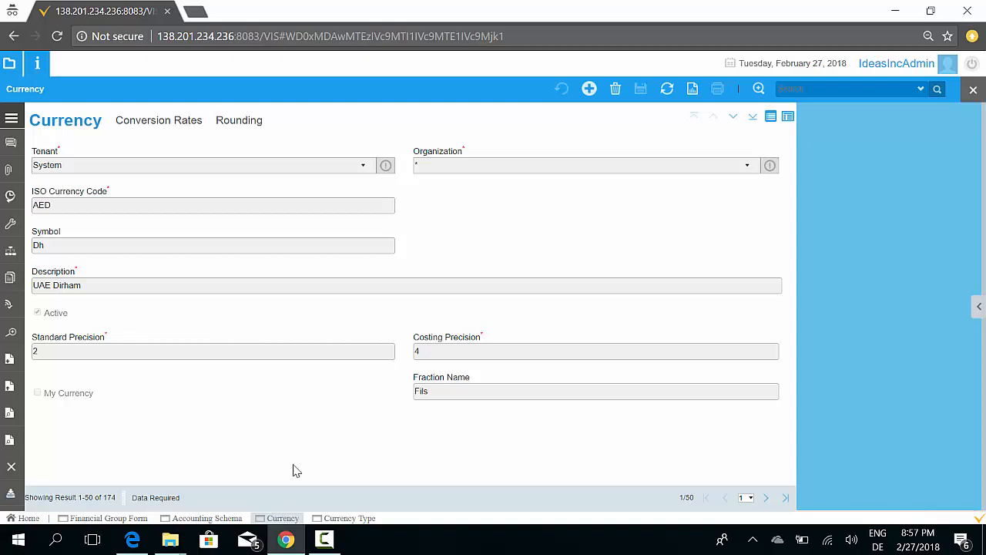
# Open the Currency Source window from Global Setting and switch it to form view
pyautogui.click(10, 64)
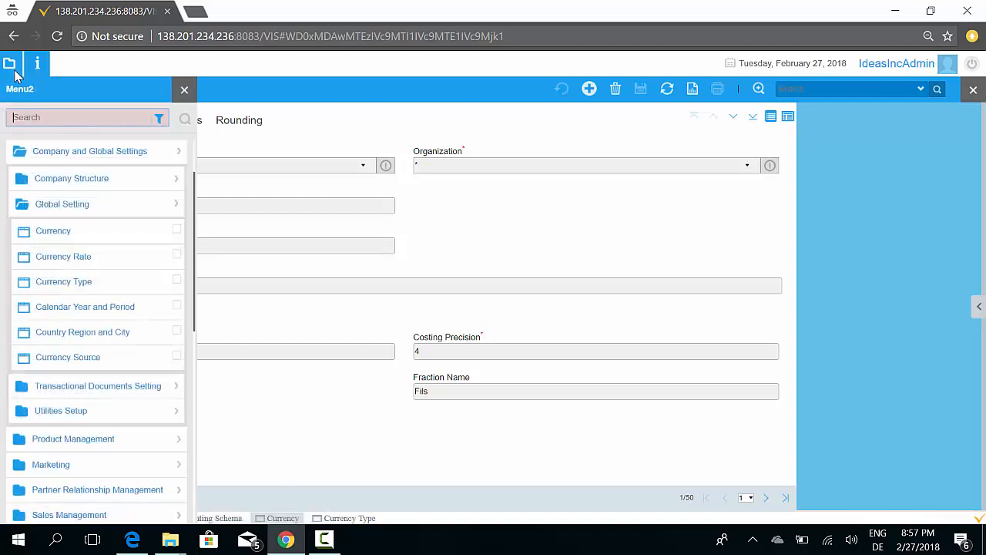
pyautogui.click(87, 367)
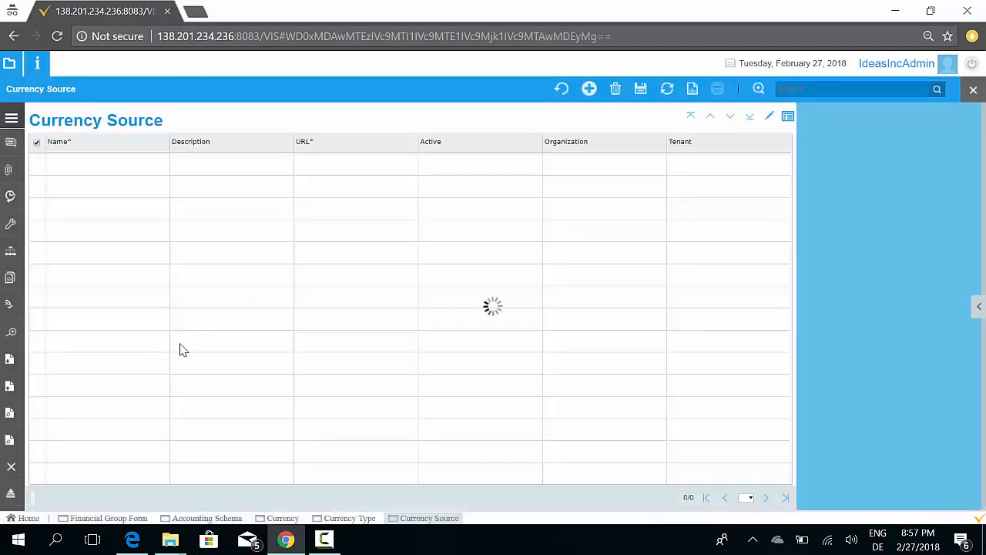
pyautogui.click(769, 118)
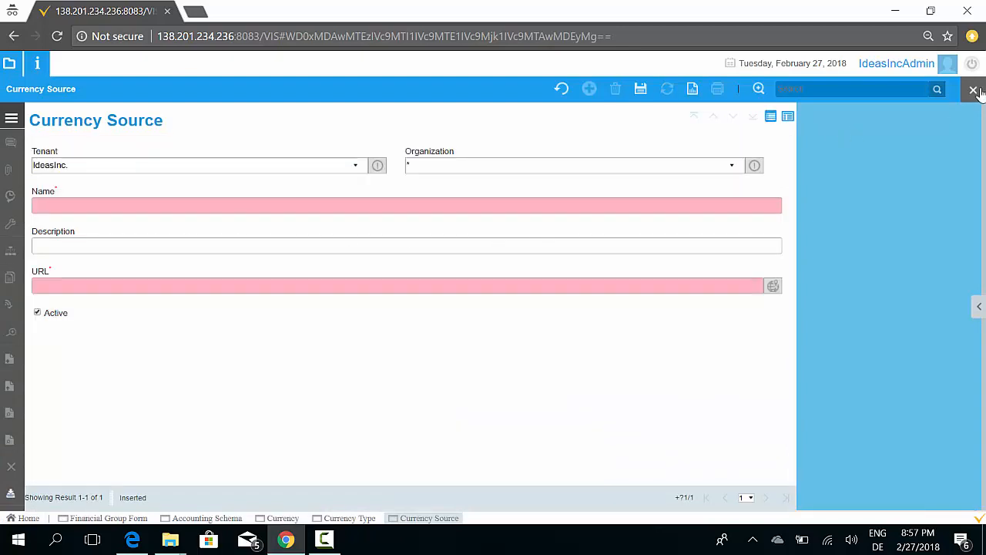
# Close all open windows back to the home page and reopen the menu at Company and Global Settings
pyautogui.click(283, 518)
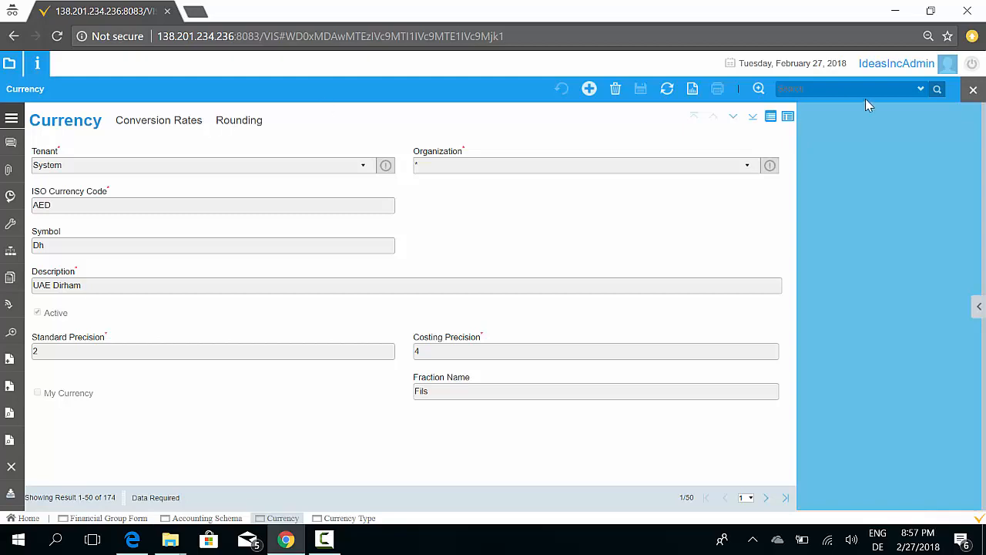
pyautogui.click(974, 89)
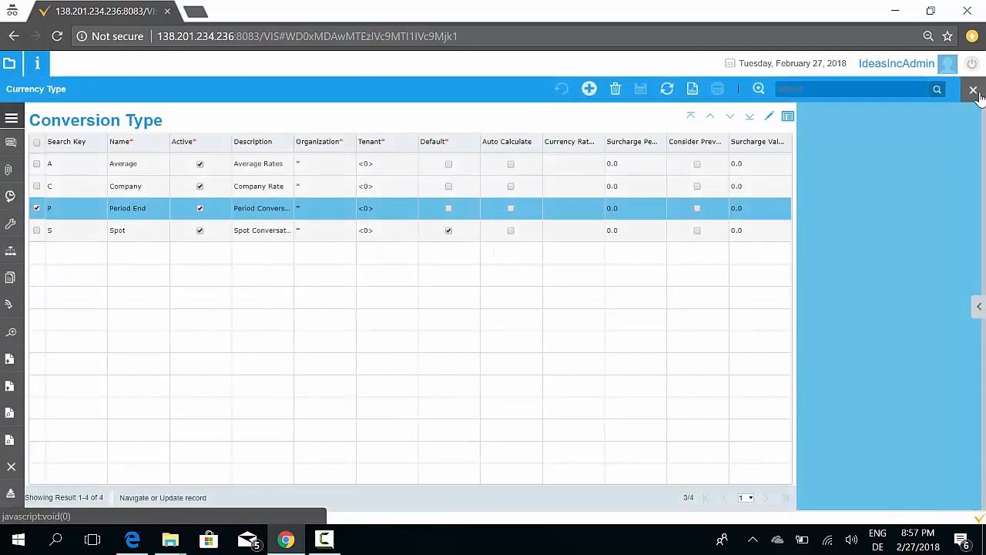
pyautogui.click(974, 89)
pyautogui.click(974, 89)
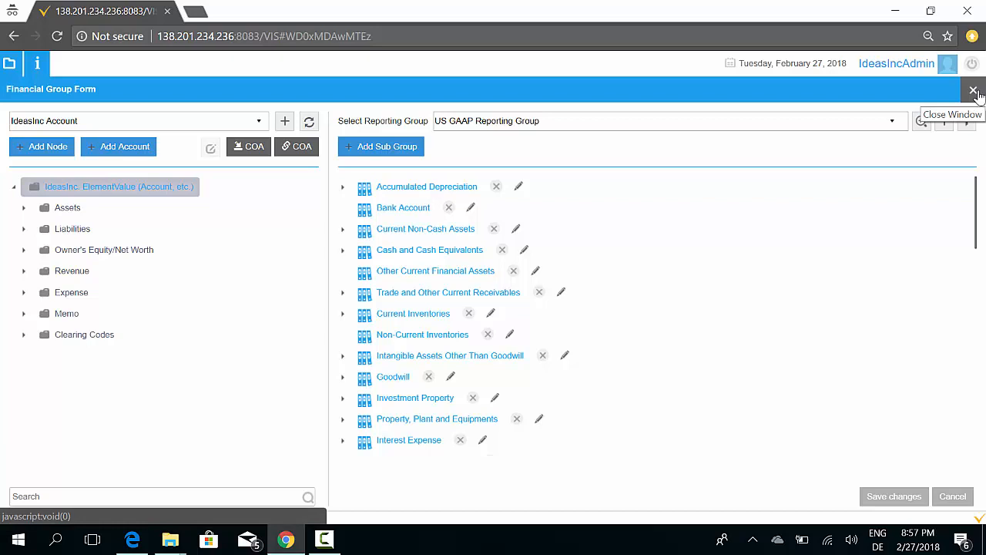
pyautogui.click(974, 90)
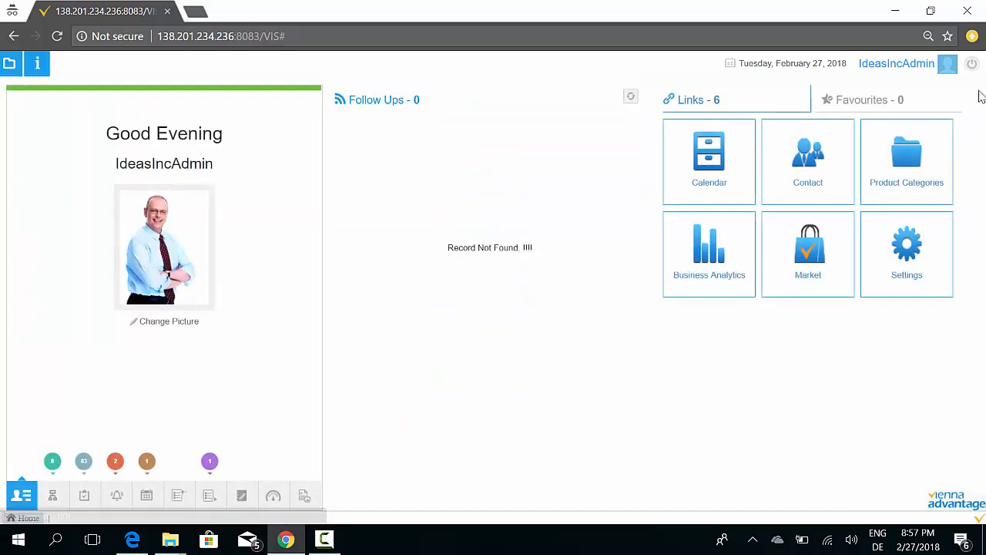
pyautogui.click(11, 66)
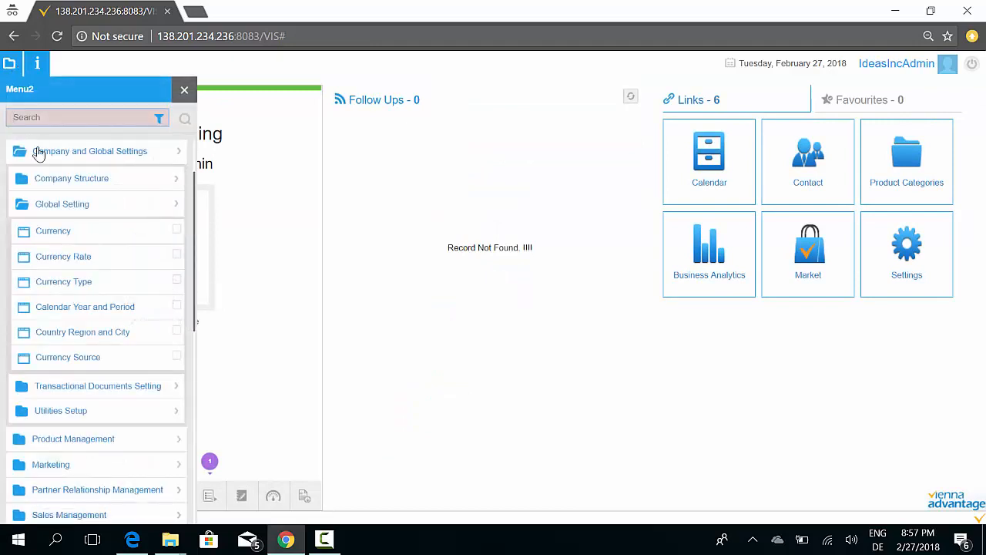
pyautogui.click(62, 210)
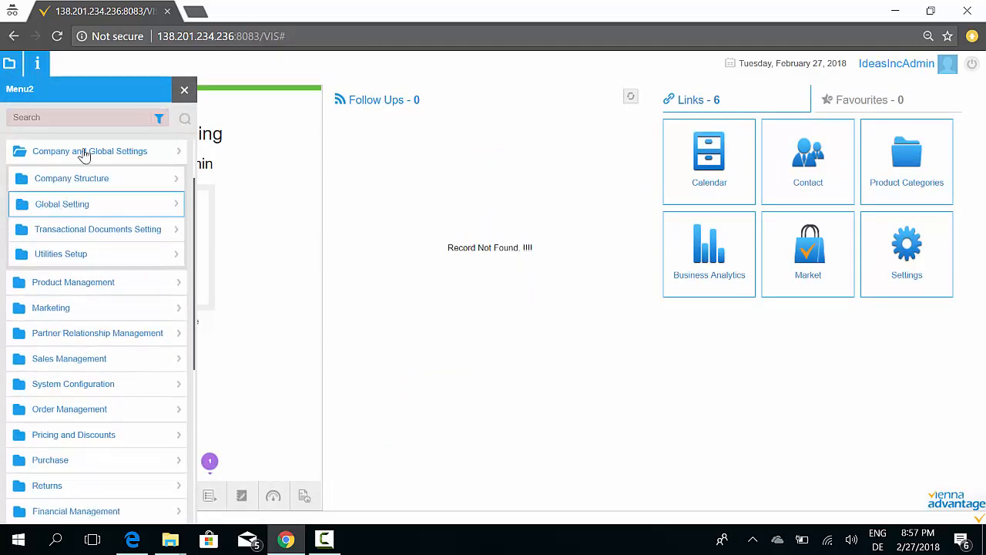